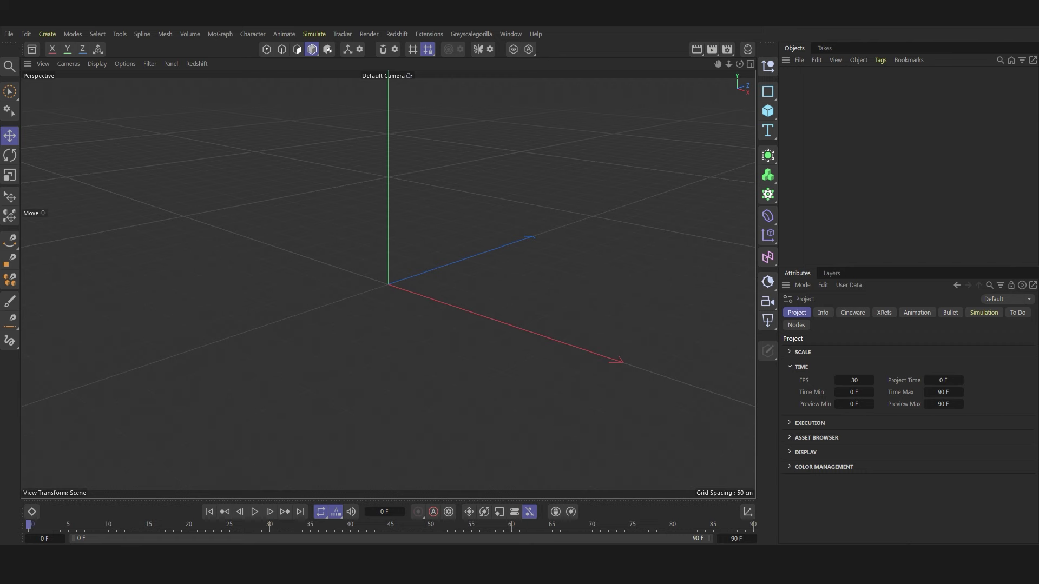
# - Add a cylinder 300 cm tall and set its Y position to 150 cm
pyautogui.click(769, 114)
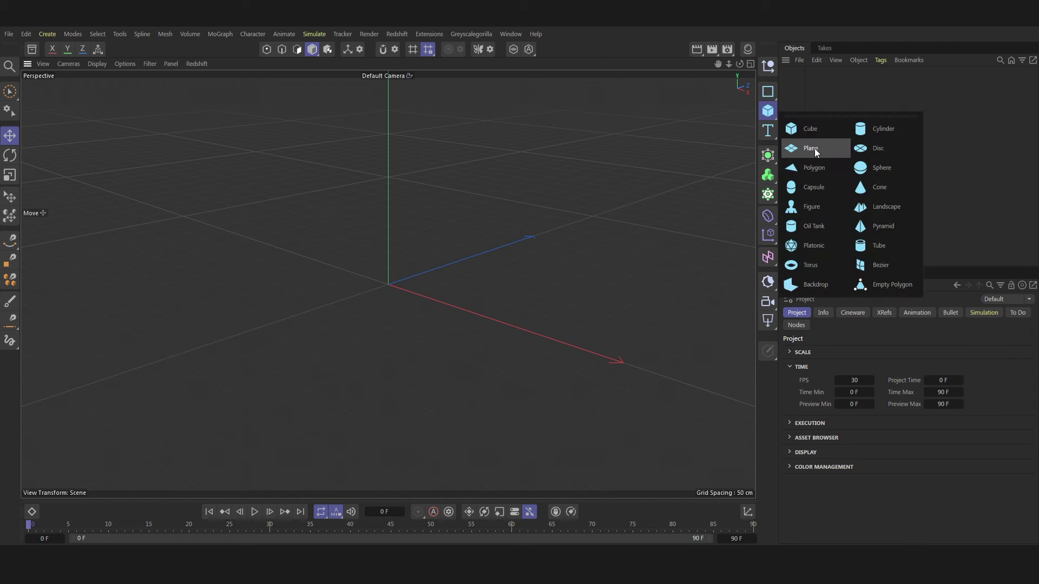
pyautogui.click(869, 141)
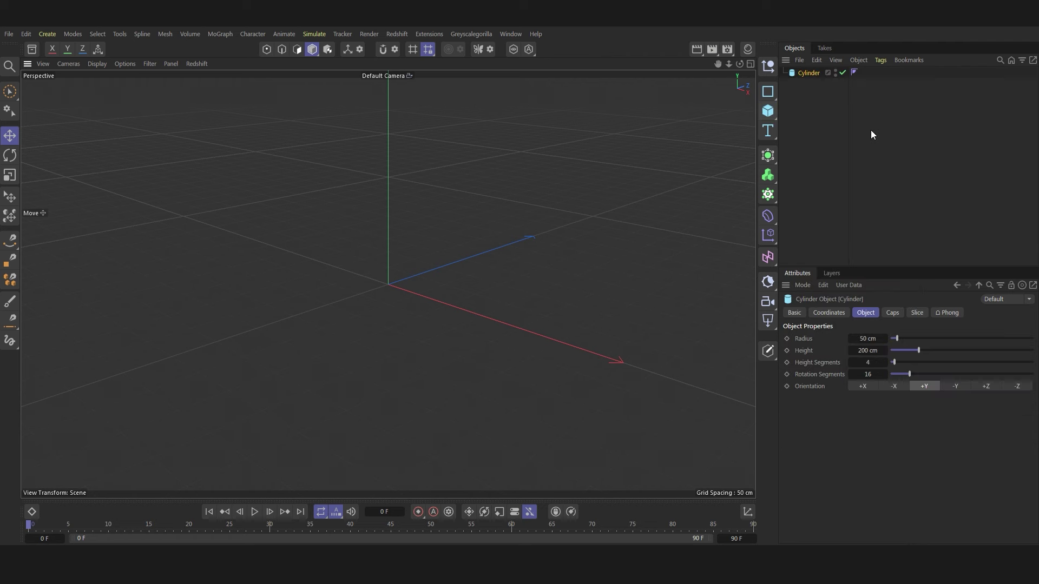
pyautogui.click(865, 349)
pyautogui.write('300')
pyautogui.press('Return')
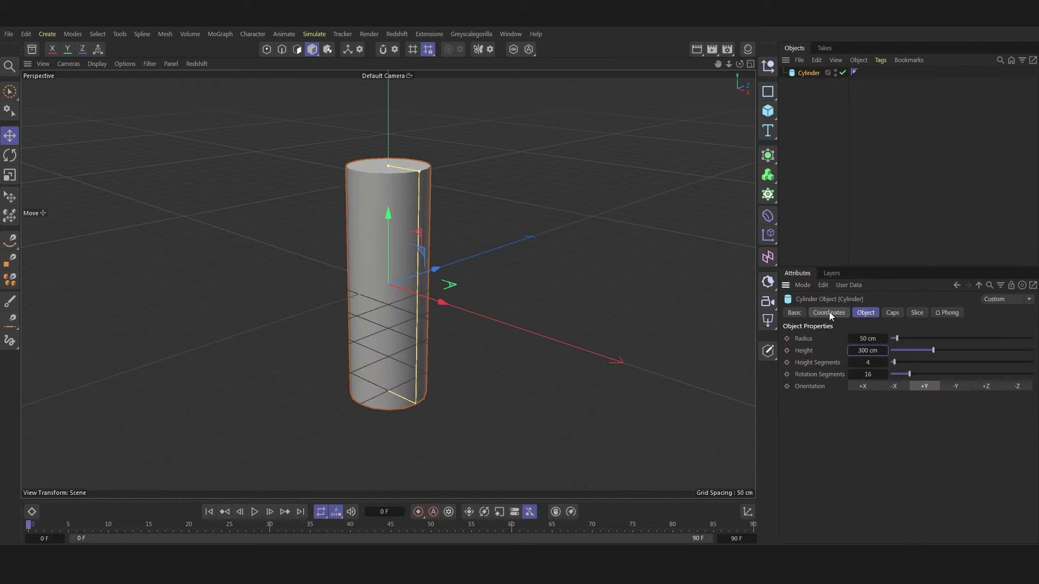
pyautogui.click(829, 312)
pyautogui.click(837, 365)
pyautogui.write('150')
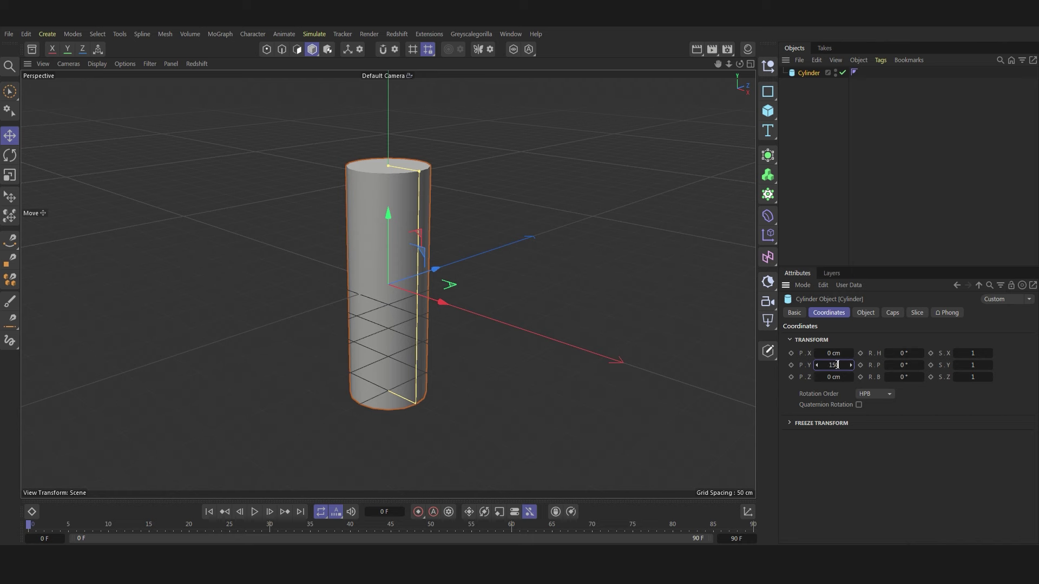
pyautogui.press('Return')
# - Add an Arc spline and widen its end angle to 173°
pyautogui.click(774, 98)
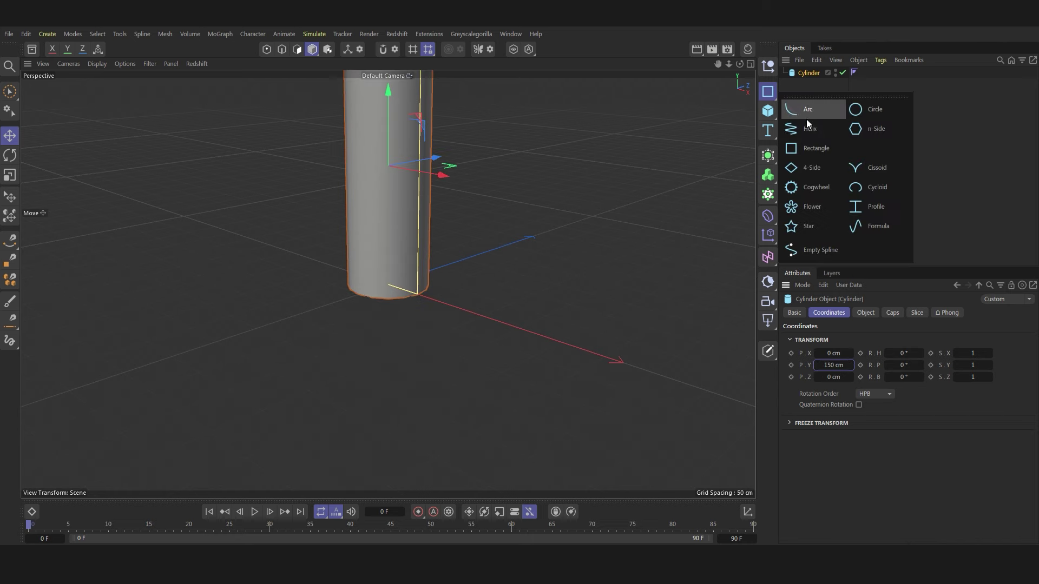
pyautogui.click(798, 111)
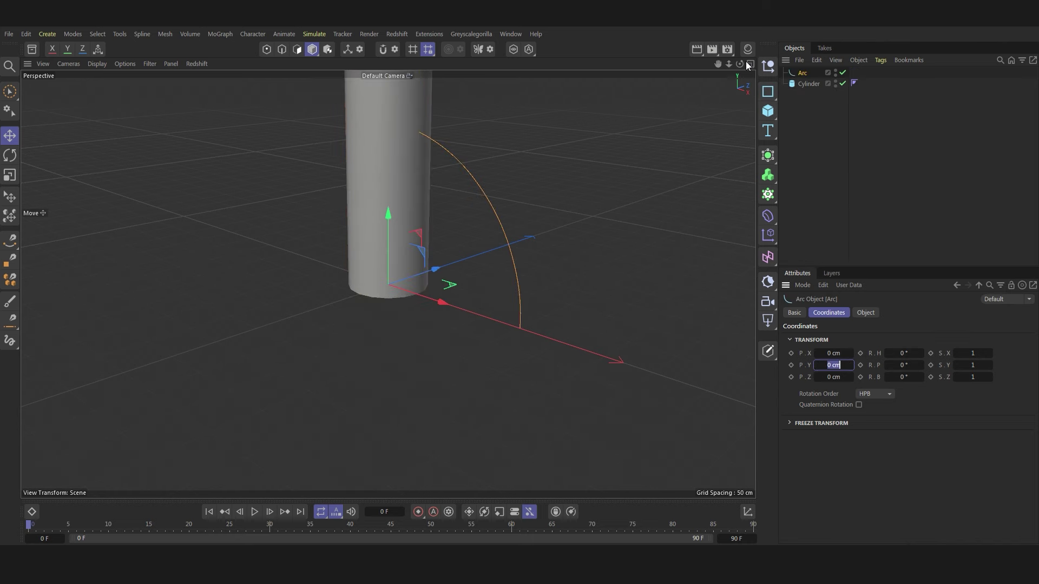
pyautogui.moveTo(740, 64); pyautogui.dragTo(714, 80)
pyautogui.scroll(-3, 433, 266)
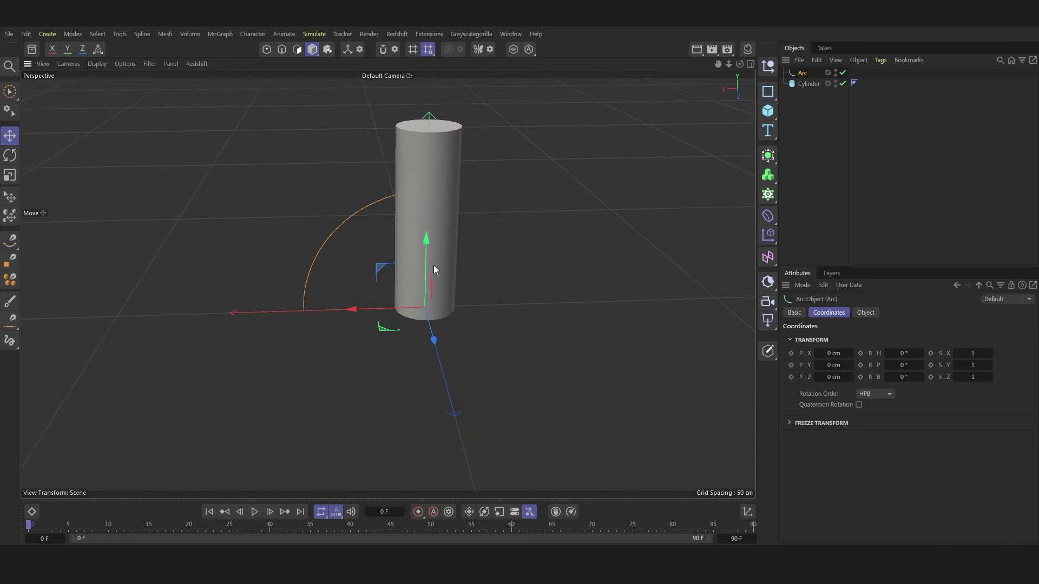
pyautogui.scroll(2, 416, 217)
pyautogui.click(860, 314)
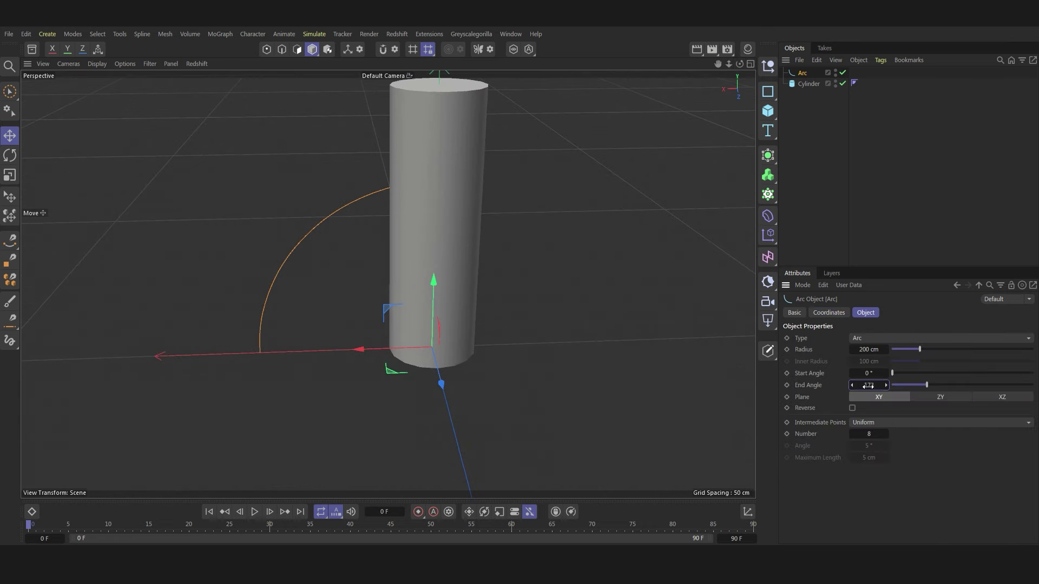
pyautogui.moveTo(868, 386); pyautogui.dragTo(904, 377)
# - Bank the arc to -100° rotation
pyautogui.click(826, 314)
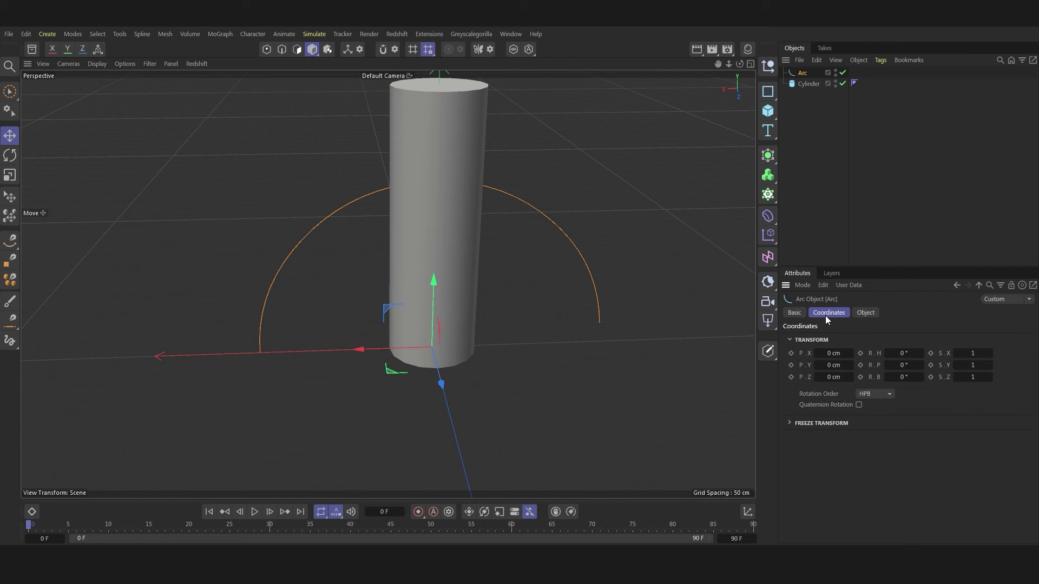
pyautogui.click(899, 378)
pyautogui.write('-100')
pyautogui.press('Return')
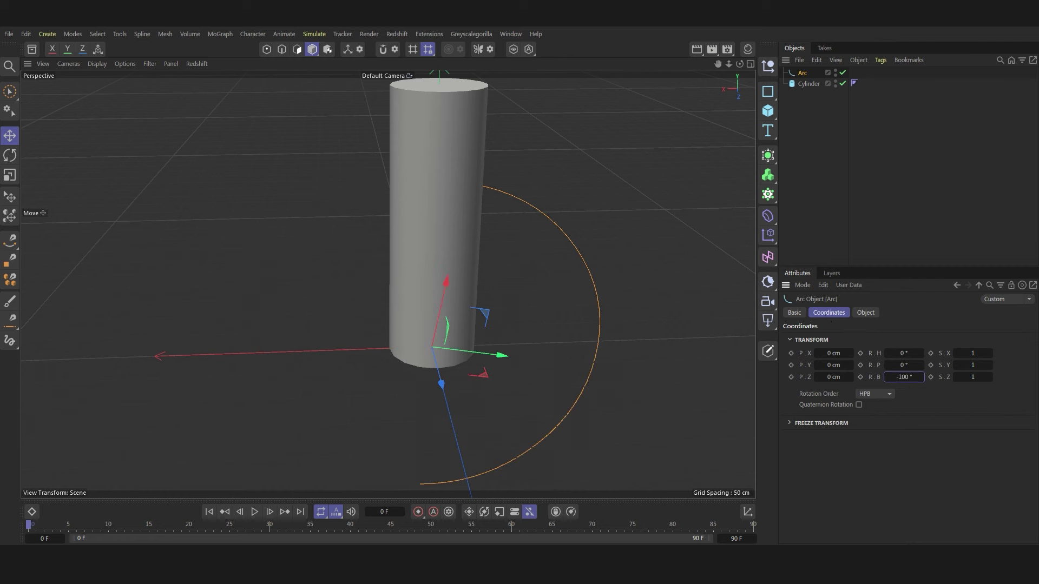
# - Position the arc at X 253 cm and Y 200 cm beside the cylinder
pyautogui.click(828, 354)
pyautogui.write('253')
pyautogui.press('Return')
pyautogui.click(834, 365)
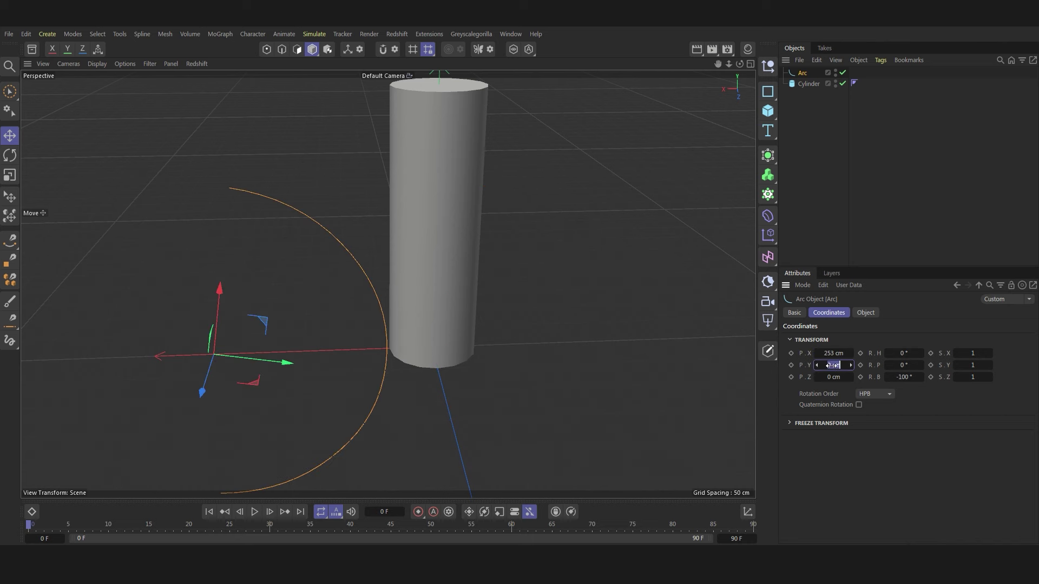
pyautogui.write('200')
pyautogui.press('Return')
pyautogui.scroll(-3, 447, 286)
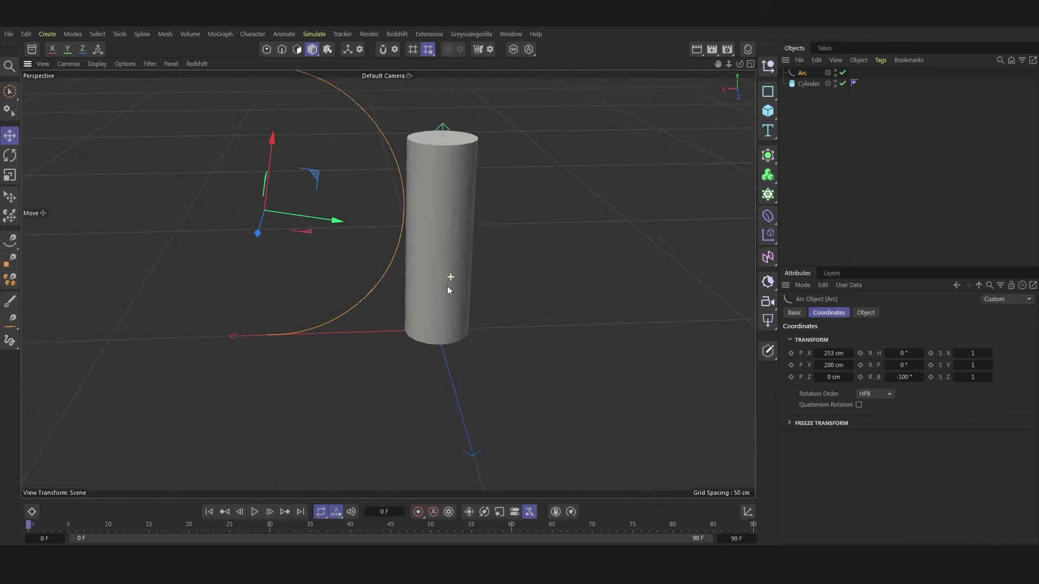
pyautogui.scroll(-3, 451, 234)
pyautogui.scroll(2, 450, 235)
pyautogui.moveTo(739, 64); pyautogui.dragTo(353, 36)
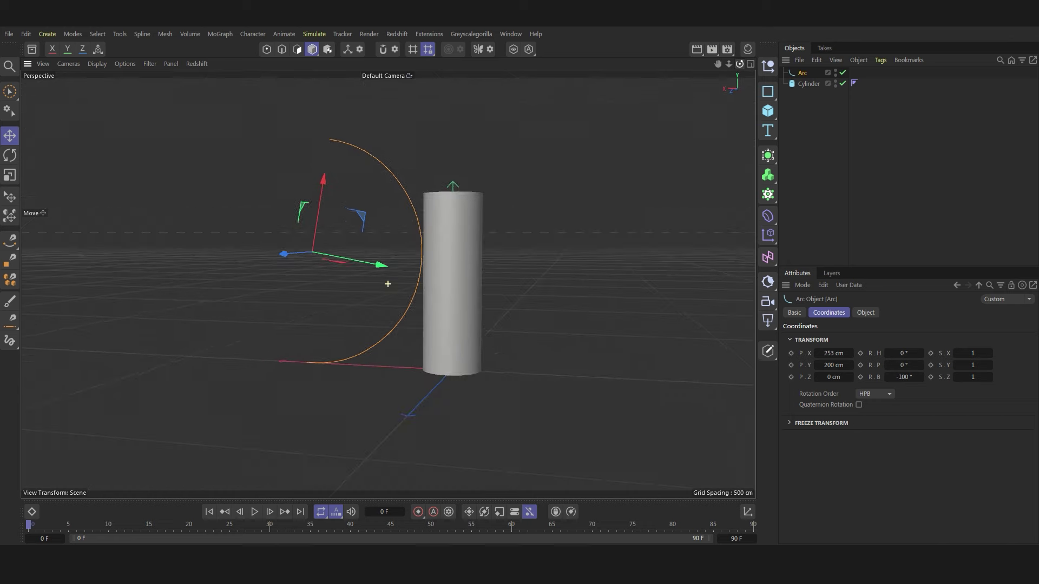
pyautogui.click(313, 33)
pyautogui.moveTo(332, 141)
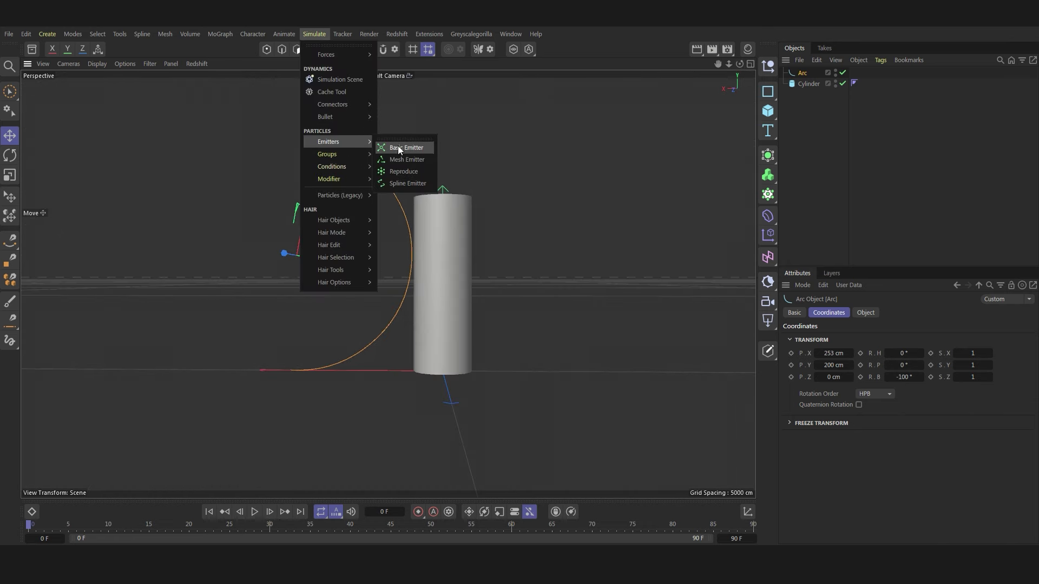
# - Add a Basic Emitter with 90° heading and move it beside the arc's lower end
pyautogui.click(398, 146)
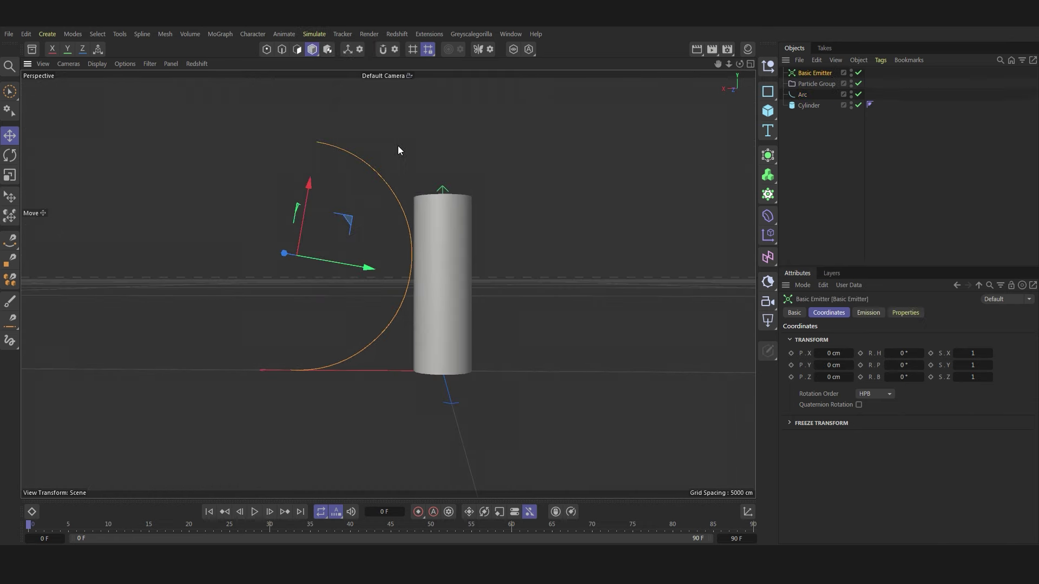
pyautogui.click(904, 350)
pyautogui.write('0')
pyautogui.press('Return')
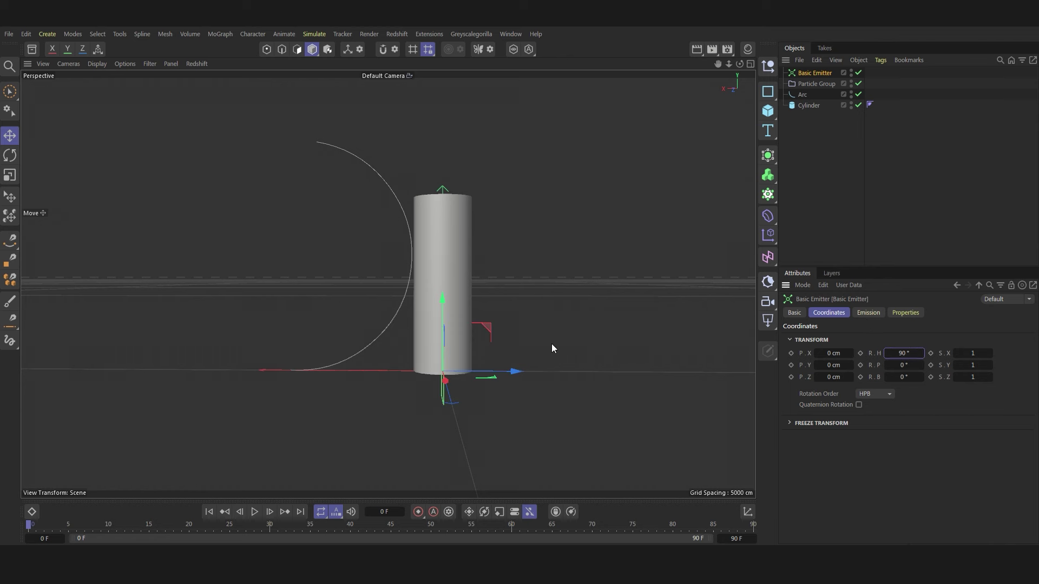
pyautogui.moveTo(551, 343); pyautogui.dragTo(351, 340)
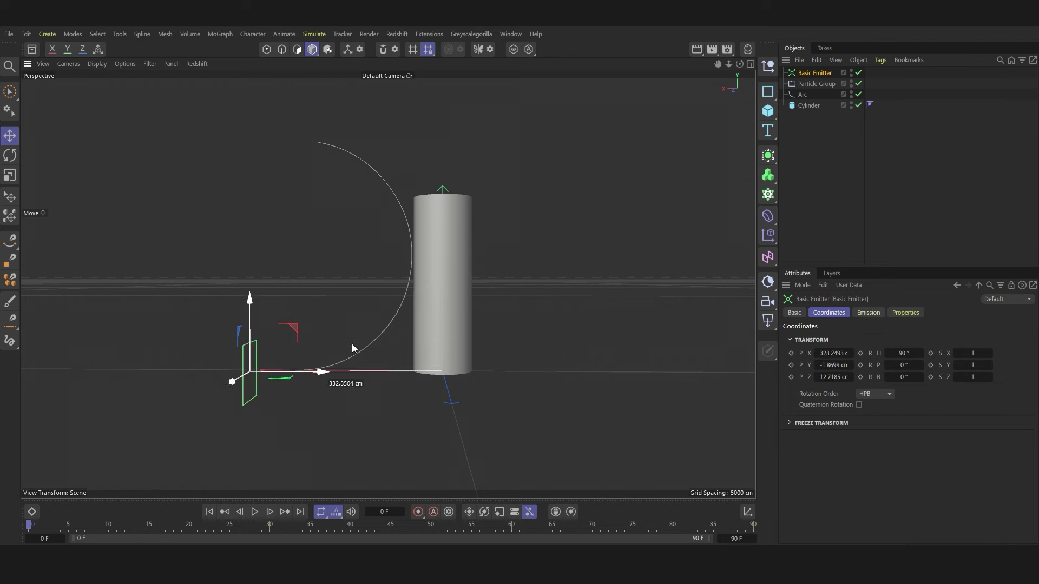
# - Make the emitter a 200 cm-wide circle emitting 1000 particles per second
pyautogui.click(869, 313)
pyautogui.click(871, 336)
pyautogui.click(865, 359)
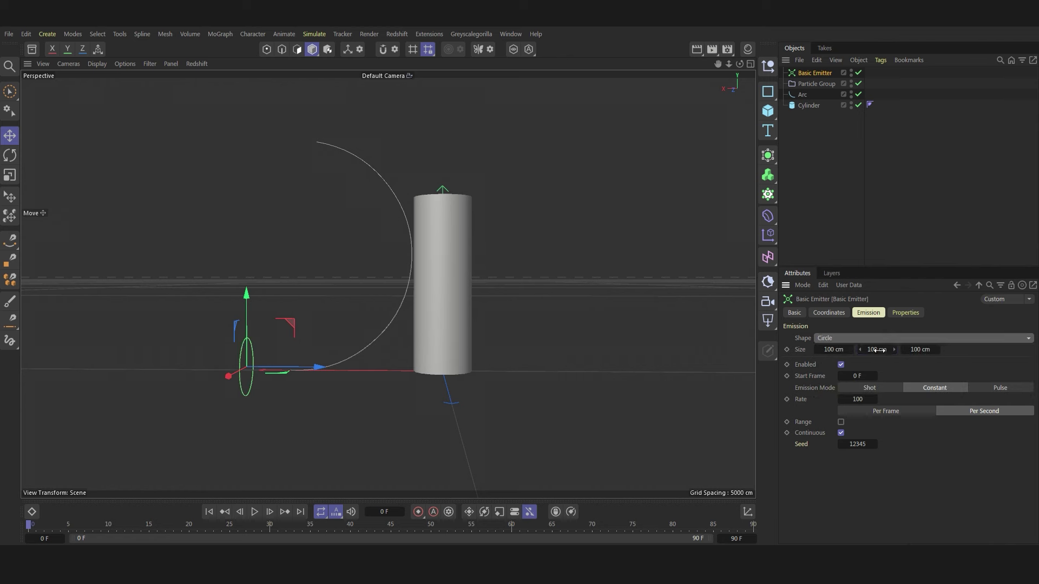
pyautogui.press('Delete')
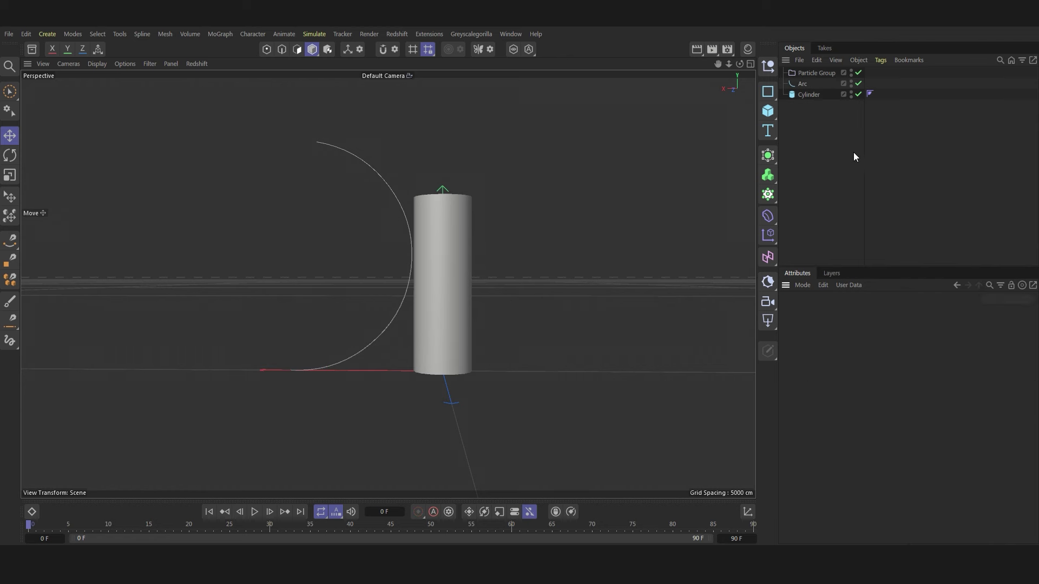
pyautogui.hotkey('ctrl', 'z')
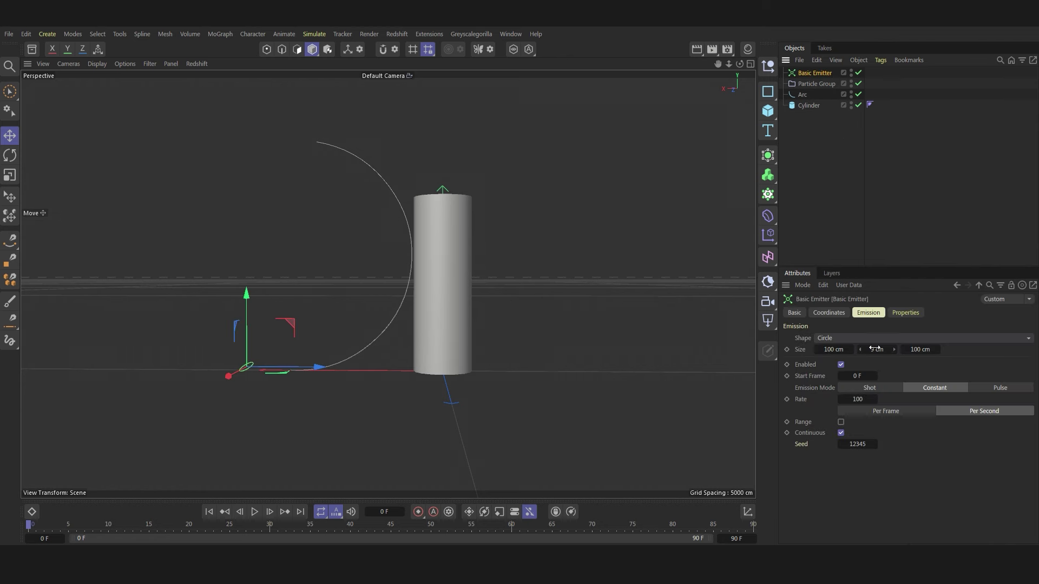
pyautogui.click(833, 349)
pyautogui.write('200')
pyautogui.press('Return')
pyautogui.click(858, 398)
pyautogui.write('1000')
pyautogui.press('Return')
# - Set the project to 25 FPS with a 100-frame timeline
pyautogui.click(255, 513)
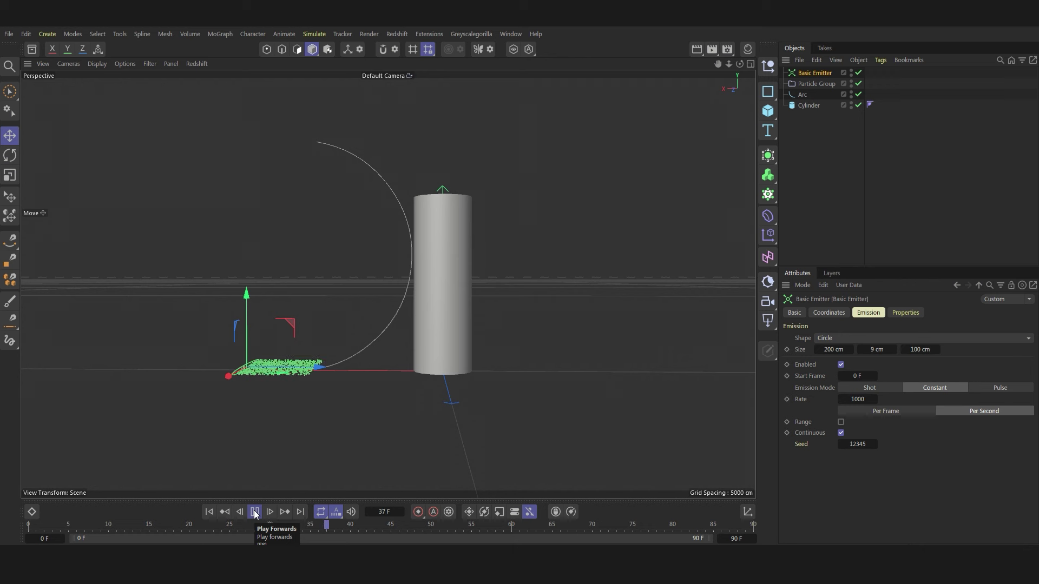
pyautogui.click(255, 512)
pyautogui.hotkey('ctrl', 'd')
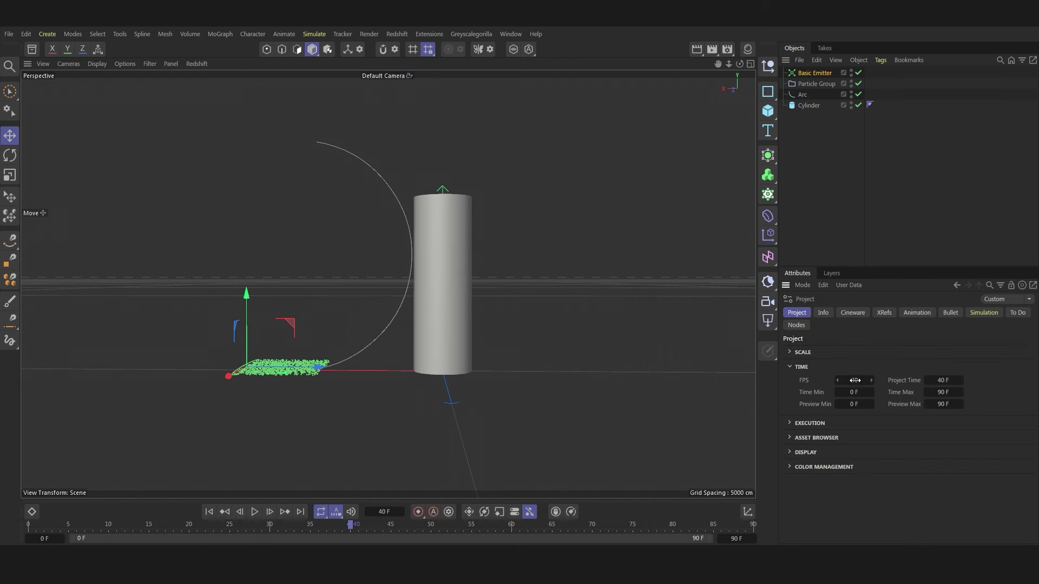
pyautogui.click(855, 380)
pyautogui.write('25')
pyautogui.press('Return')
pyautogui.doubleClick(736, 539)
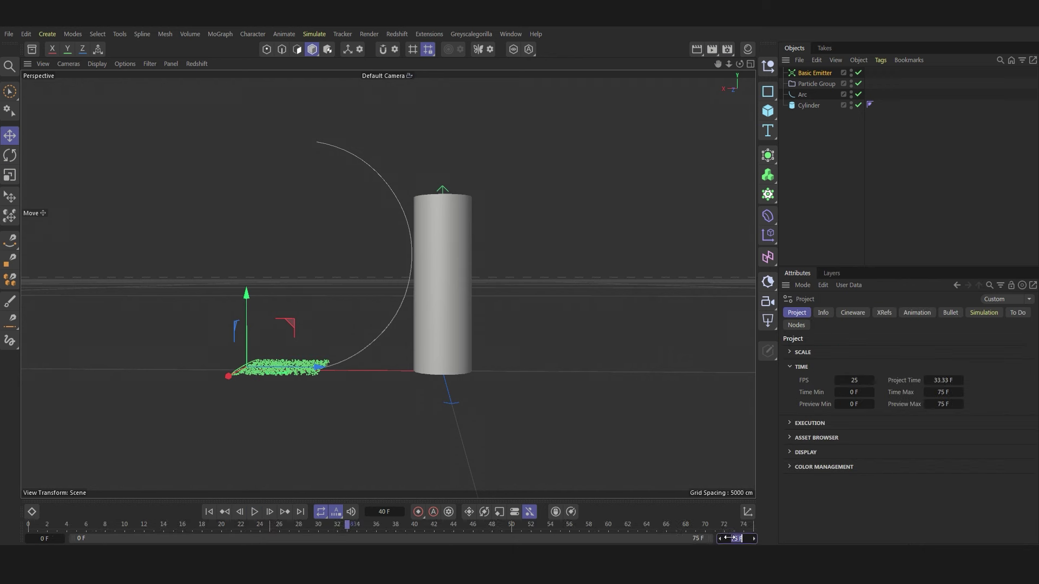
pyautogui.write('100')
pyautogui.press('Return')
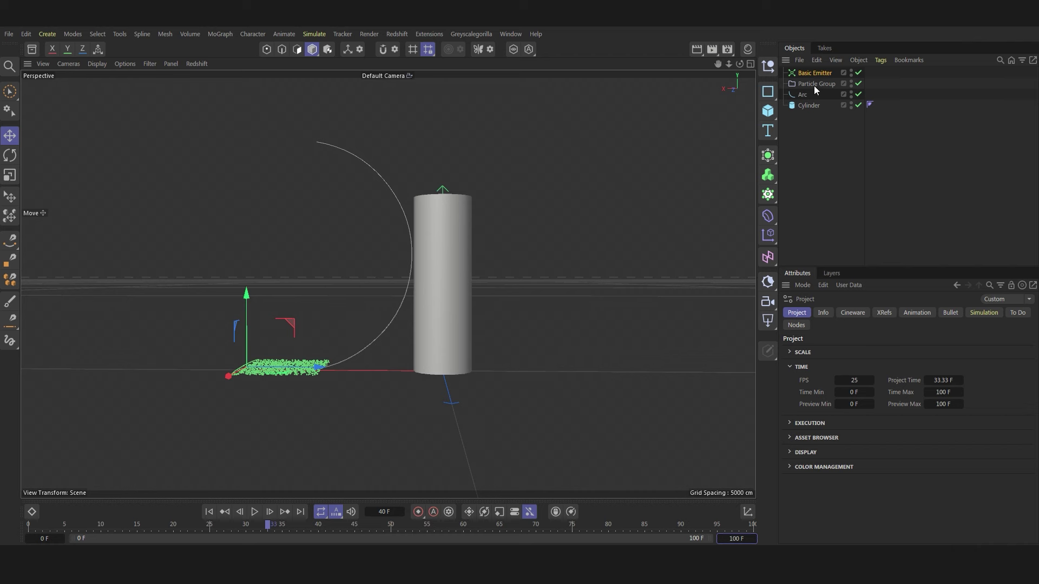
# - Replay the particle emission from frame 0, stopping at frame 47 to check it
pyautogui.click(812, 74)
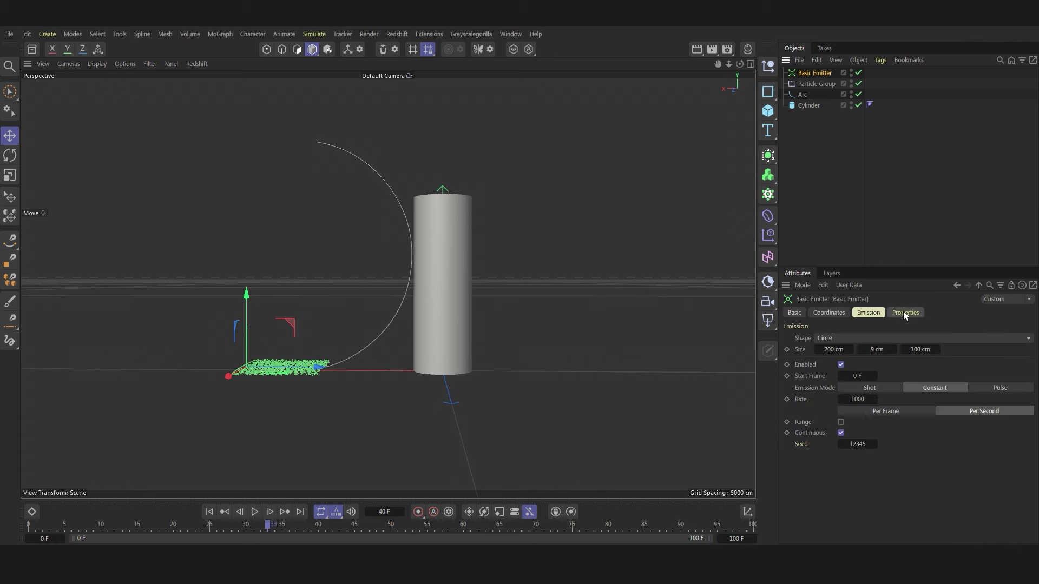
pyautogui.click(211, 516)
pyautogui.click(254, 513)
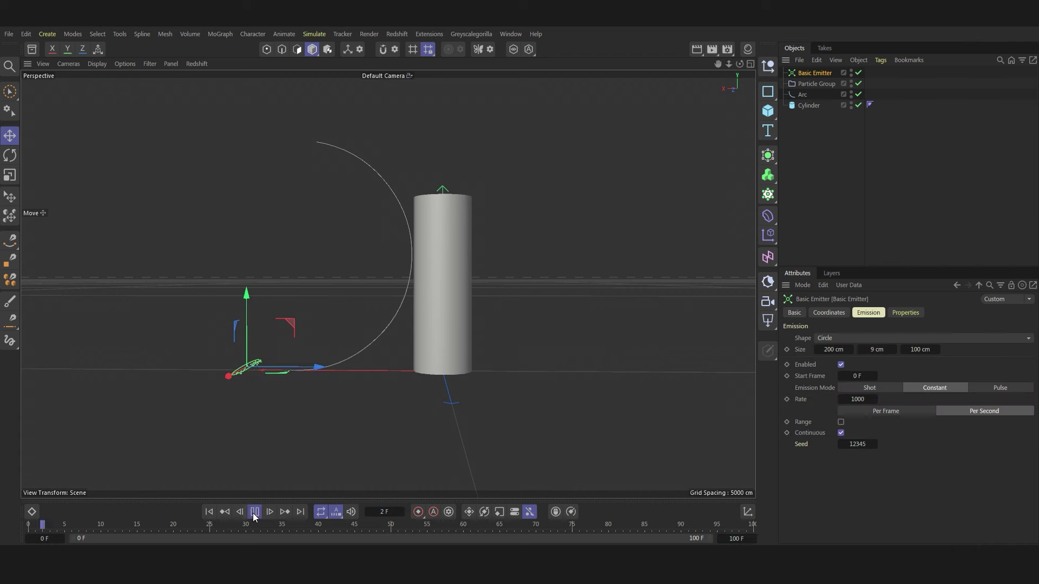
pyautogui.click(254, 513)
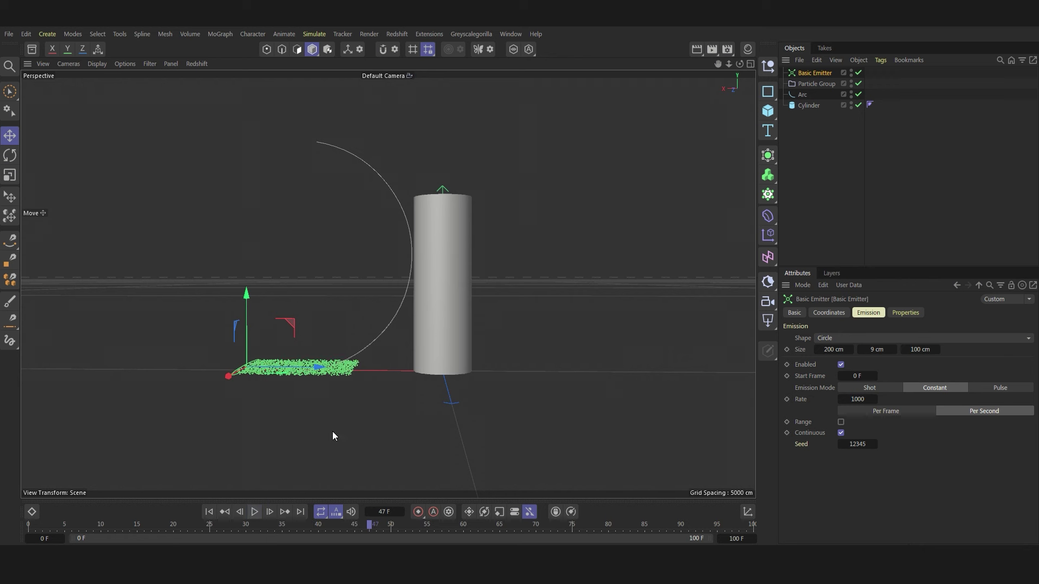
pyautogui.click(824, 87)
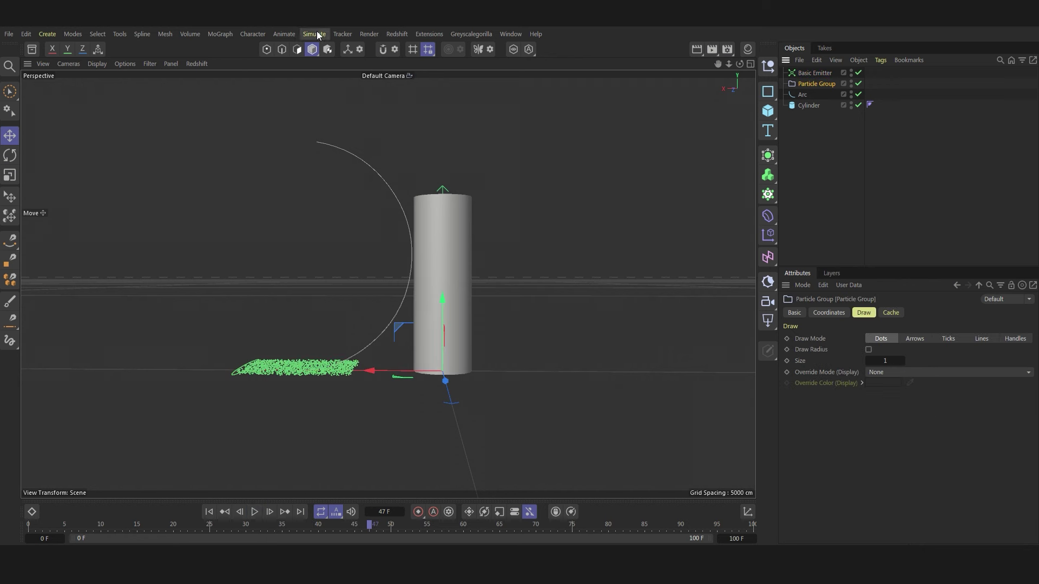
# - Set the Basic Emitter's particle radius variance to 0.5 cm
pyautogui.click(814, 73)
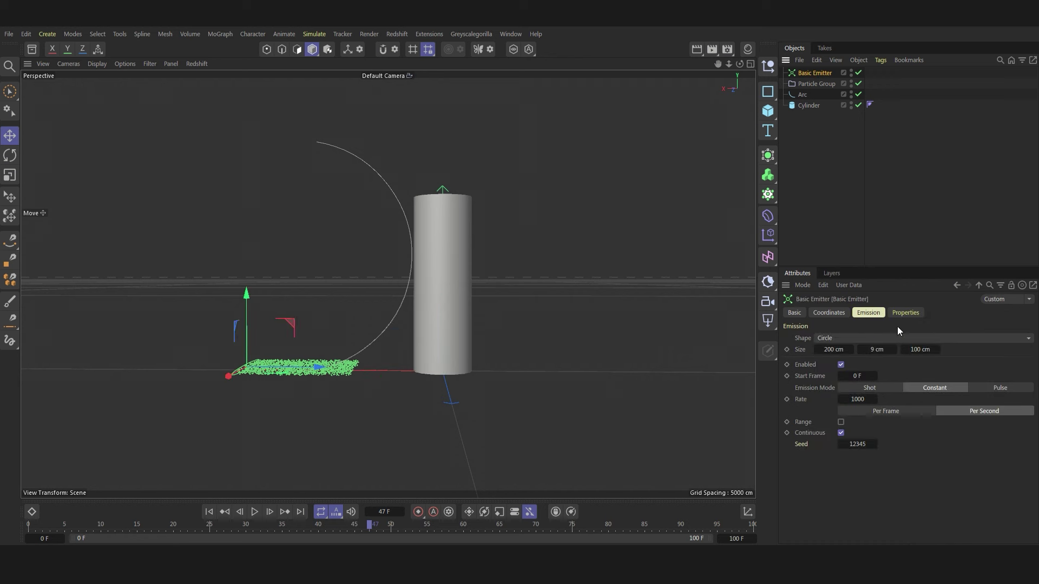
pyautogui.click(908, 314)
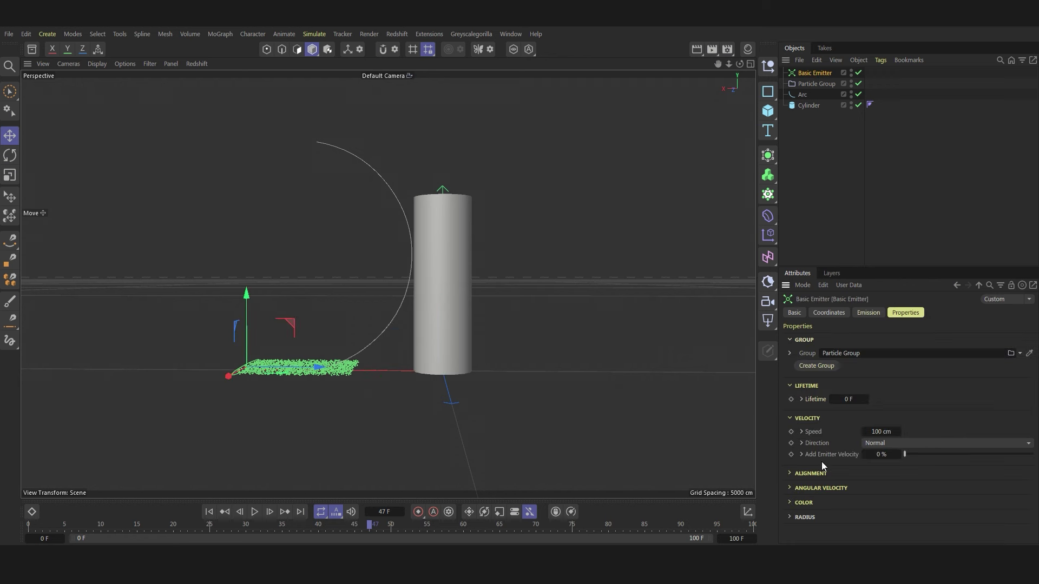
pyautogui.click(794, 520)
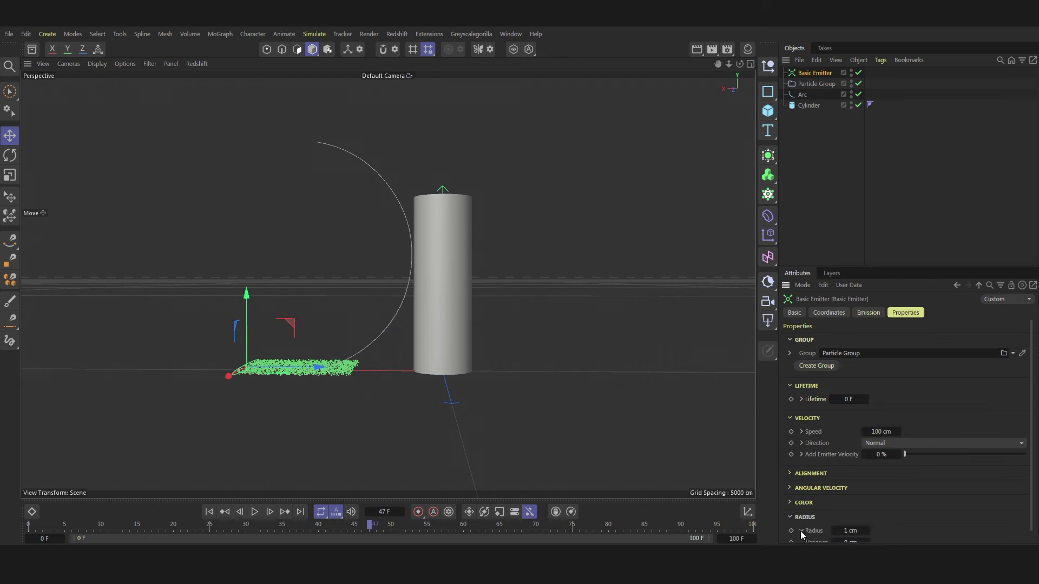
pyautogui.scroll(-1, 823, 534)
pyautogui.click(849, 531)
pyautogui.write('0.85')
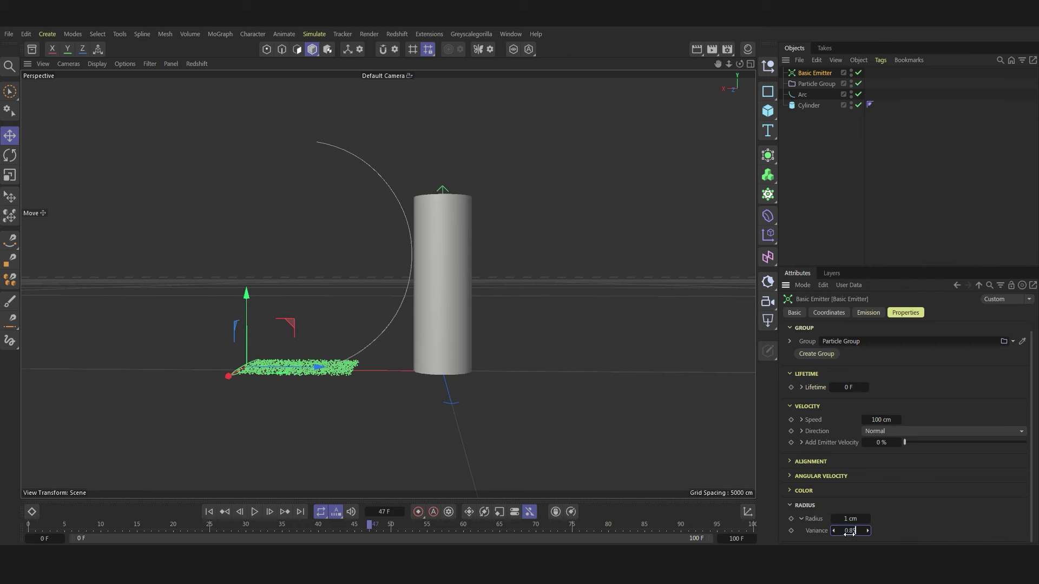
pyautogui.press('BackSpace')
pyautogui.press('BackSpace')
pyautogui.write('5')
pyautogui.press('Return')
pyautogui.click(801, 84)
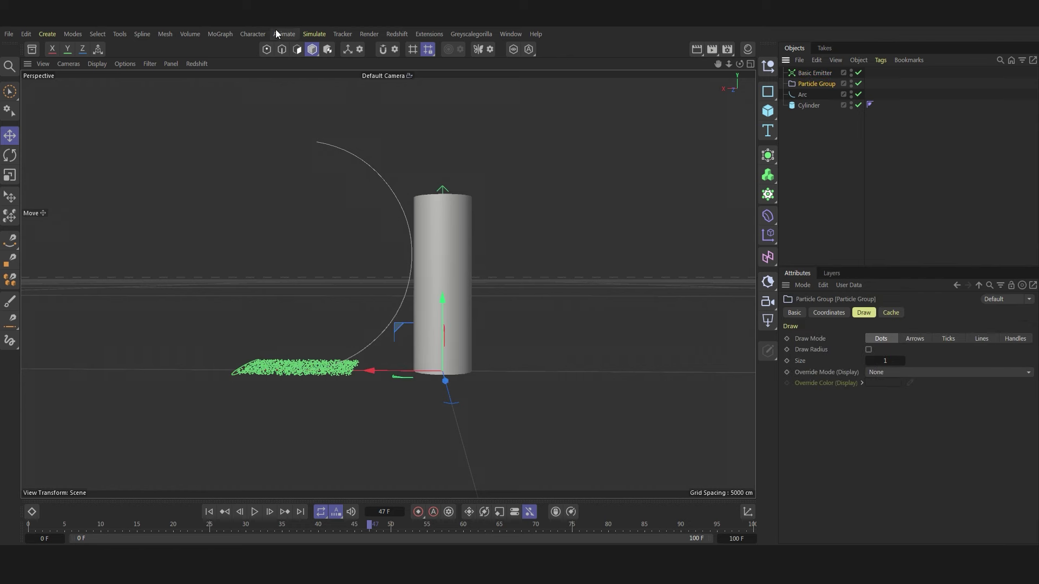
pyautogui.click(307, 33)
pyautogui.moveTo(329, 178)
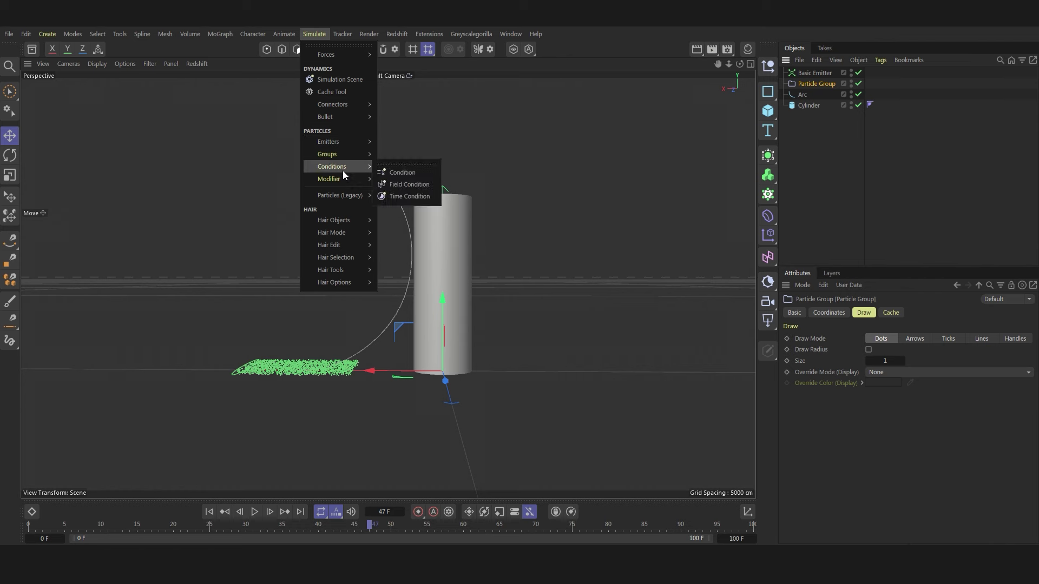
pyautogui.moveTo(327, 55)
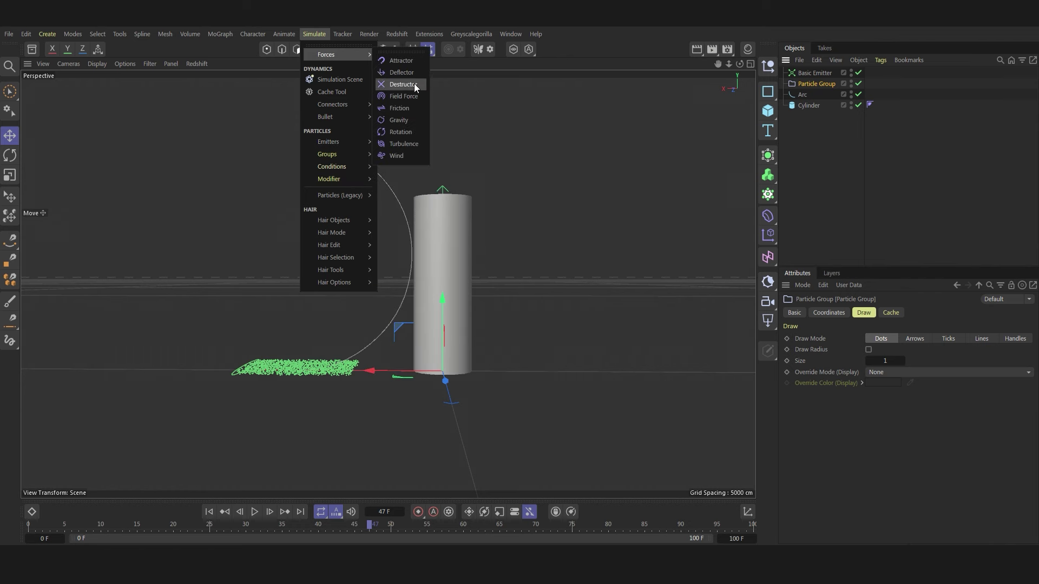
# - Add a Field Force using the Arc spline as its field layer, then replay
pyautogui.click(415, 96)
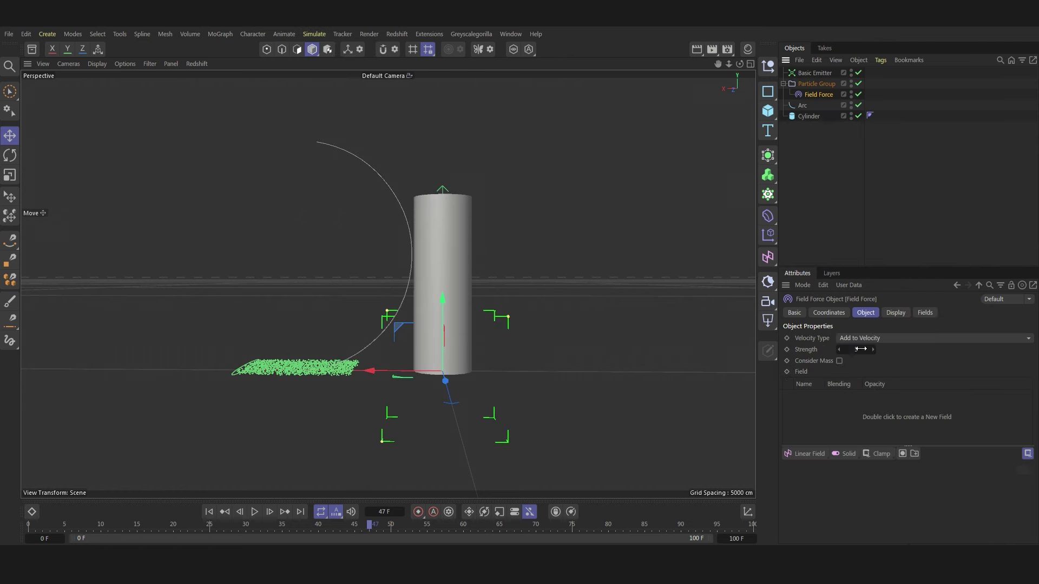
pyautogui.moveTo(804, 105); pyautogui.dragTo(828, 401)
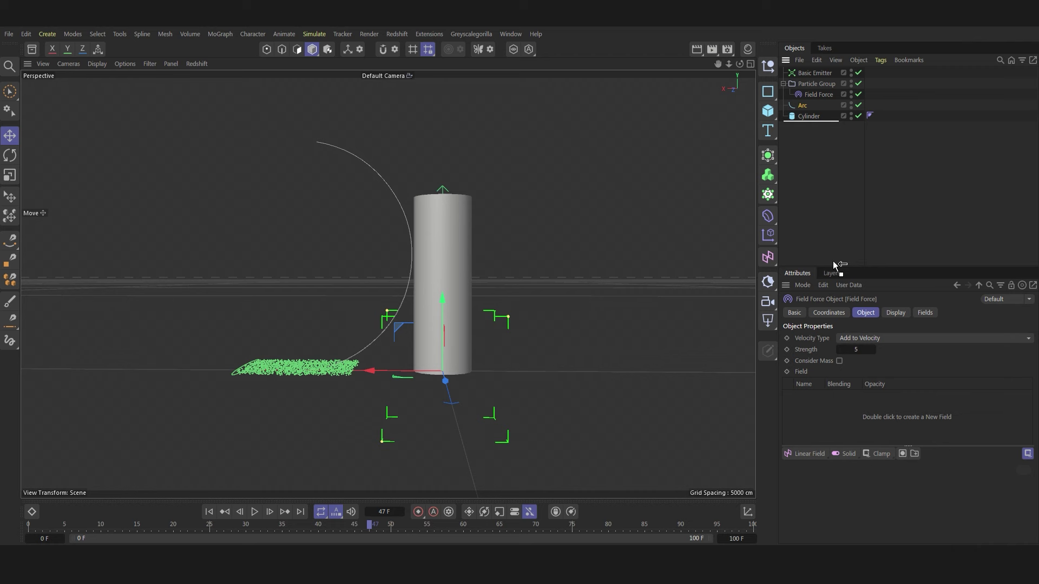
pyautogui.click(835, 396)
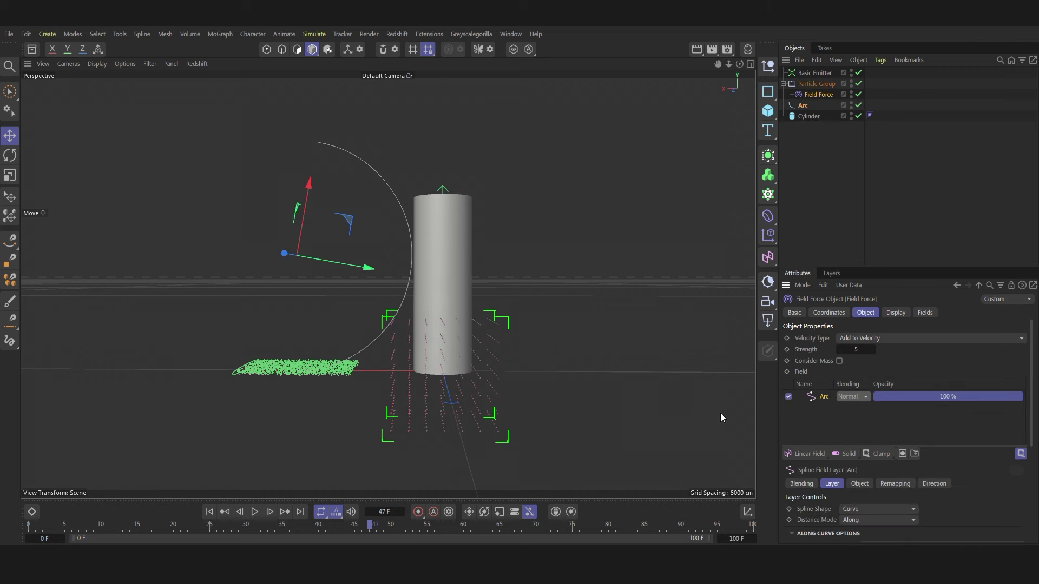
pyautogui.click(208, 512)
pyautogui.click(254, 512)
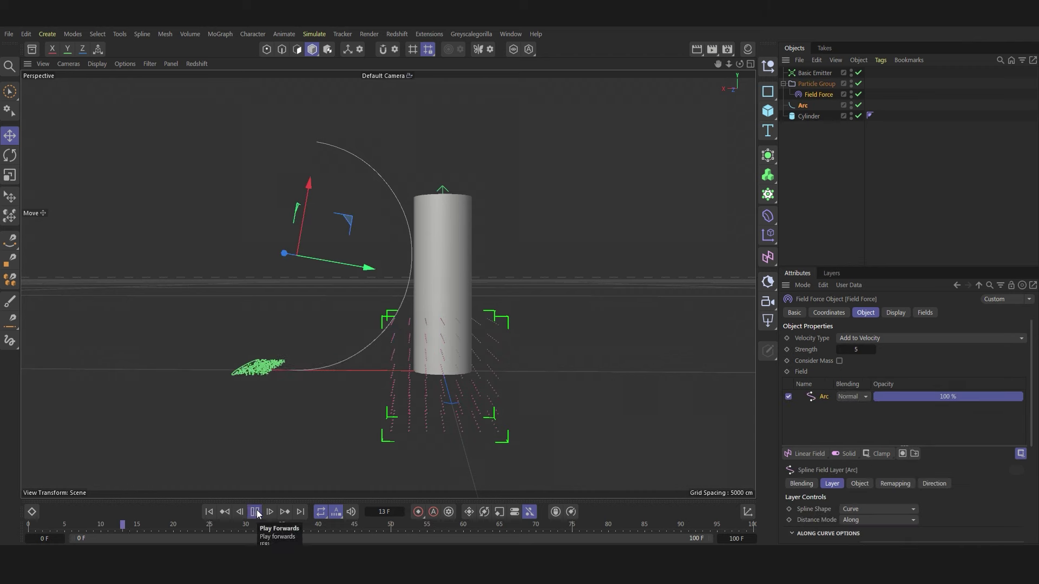
# - Set the Field Force to Set Absolute Velocity with strength 700
pyautogui.click(860, 349)
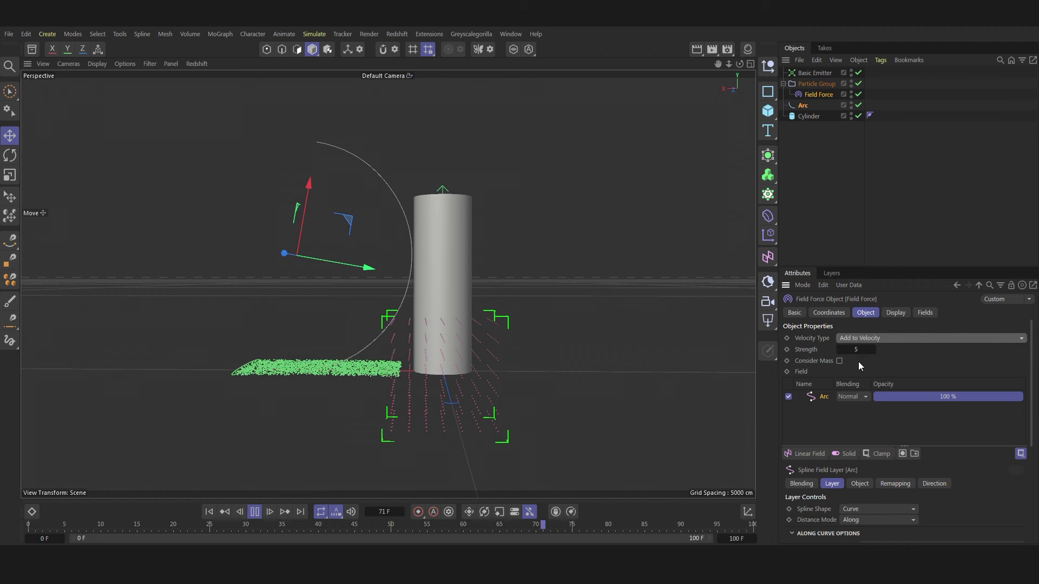
pyautogui.click(859, 337)
pyautogui.click(865, 363)
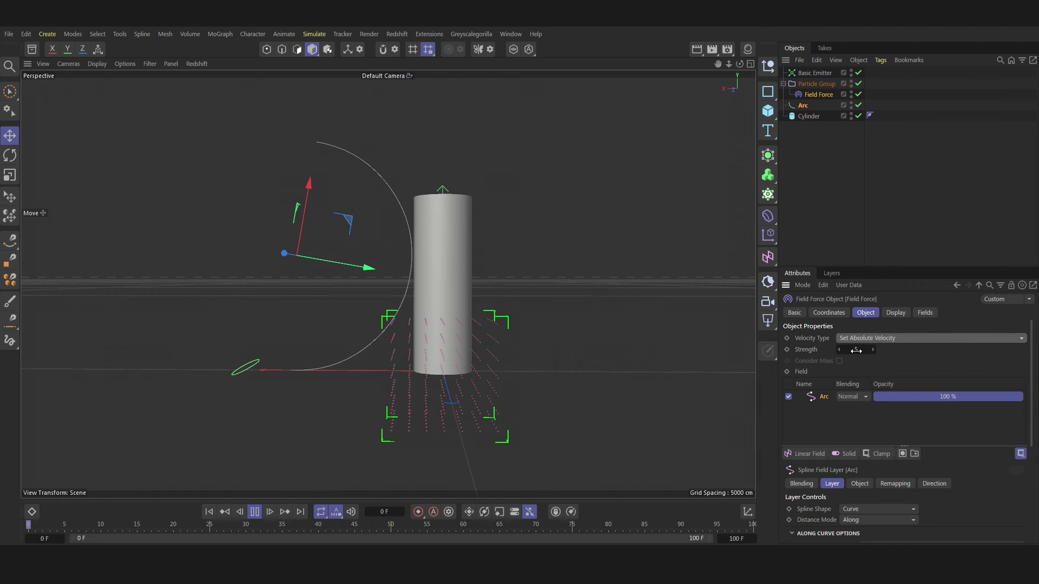
pyautogui.click(857, 350)
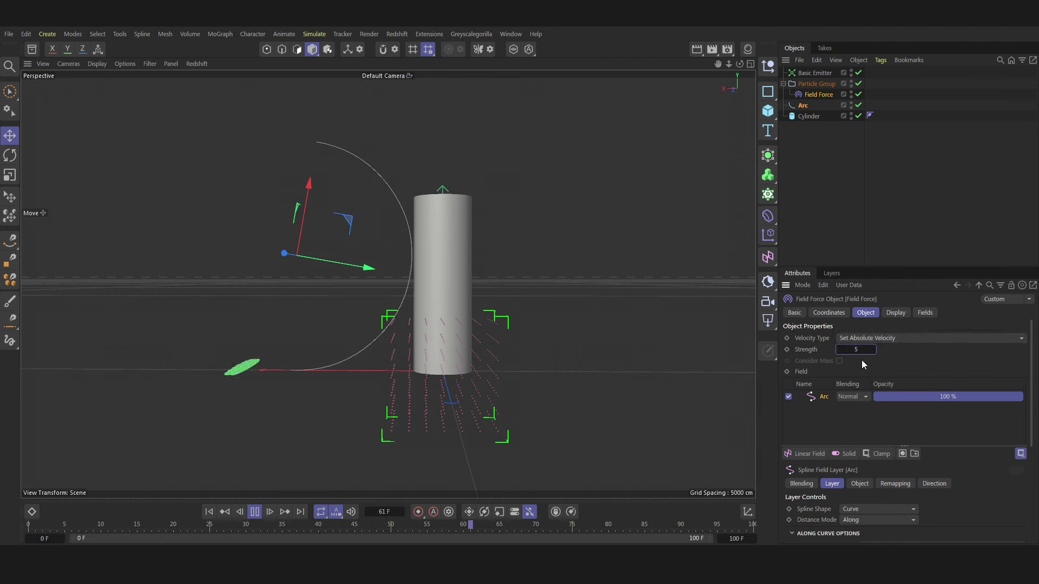
pyautogui.write('70')
pyautogui.write('0')
pyautogui.press('Return')
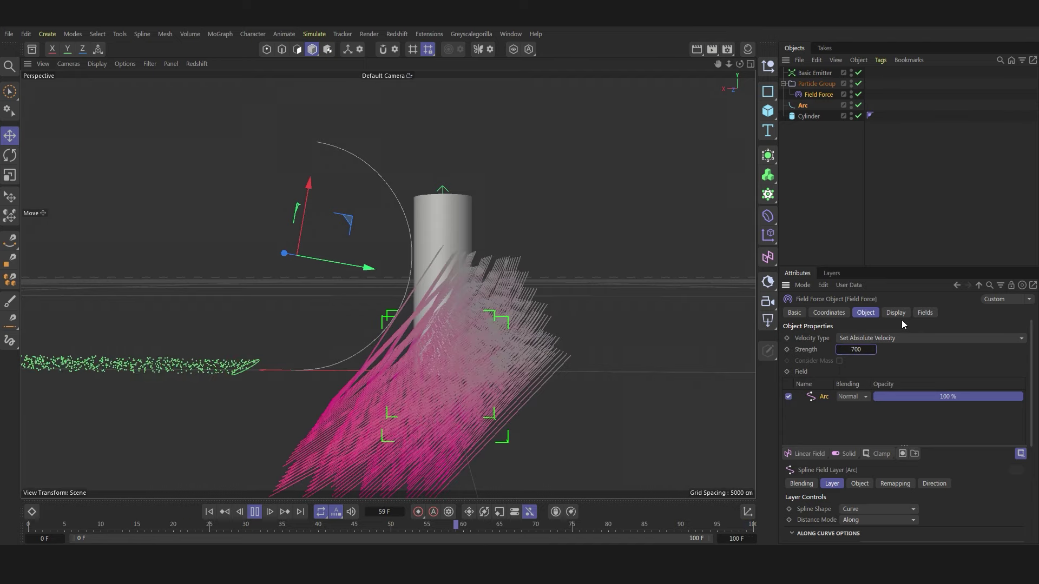
# - Set the Arc layer's direction length to Normalize and invert its direction
pyautogui.click(925, 312)
pyautogui.click(865, 313)
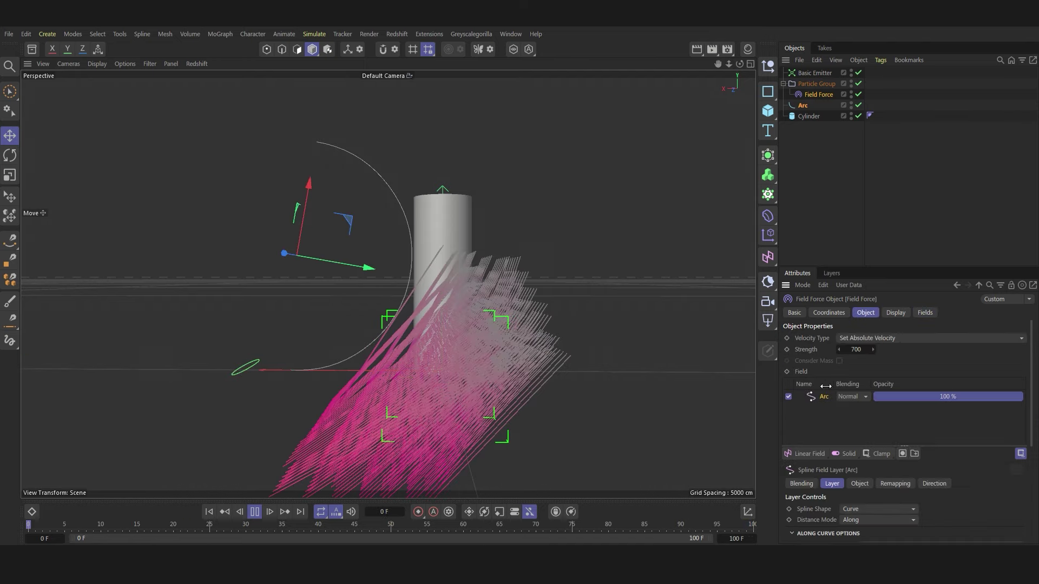
pyautogui.click(934, 483)
pyautogui.click(849, 524)
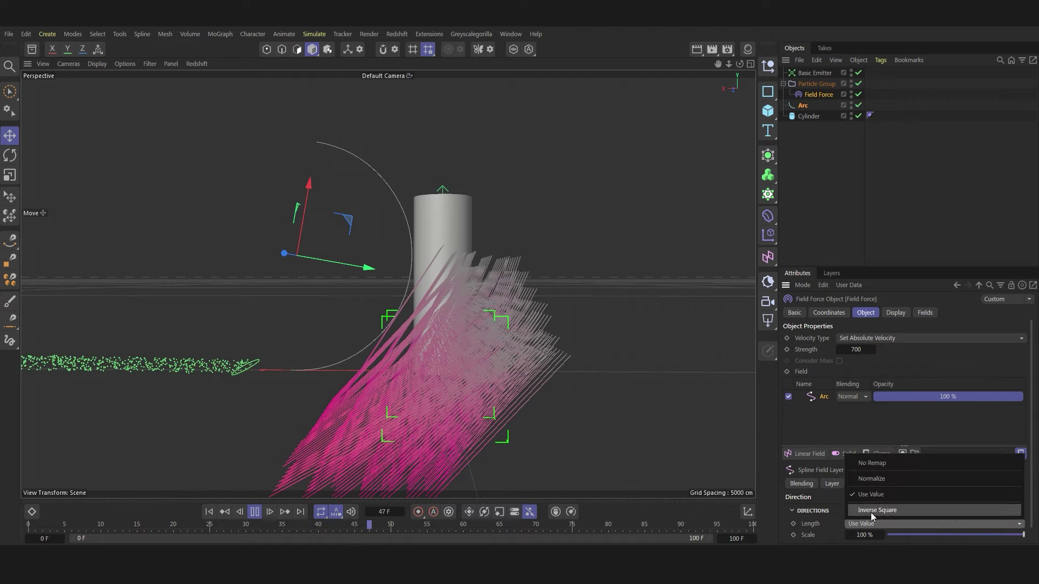
pyautogui.click(866, 480)
pyautogui.scroll(-1, 836, 527)
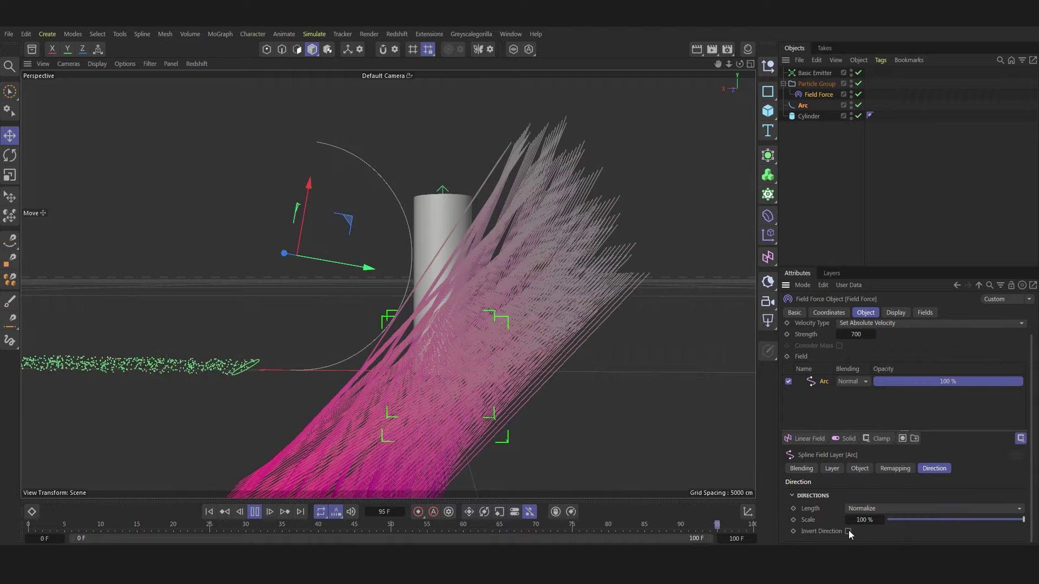
pyautogui.click(849, 531)
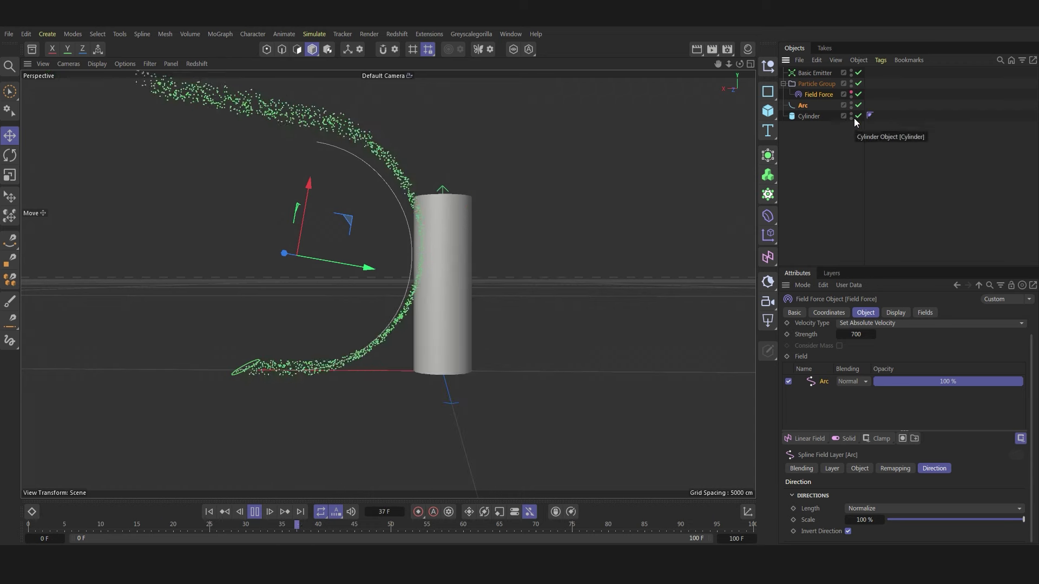
# - Add a Collide modifier inside the Particle Group
pyautogui.click(809, 86)
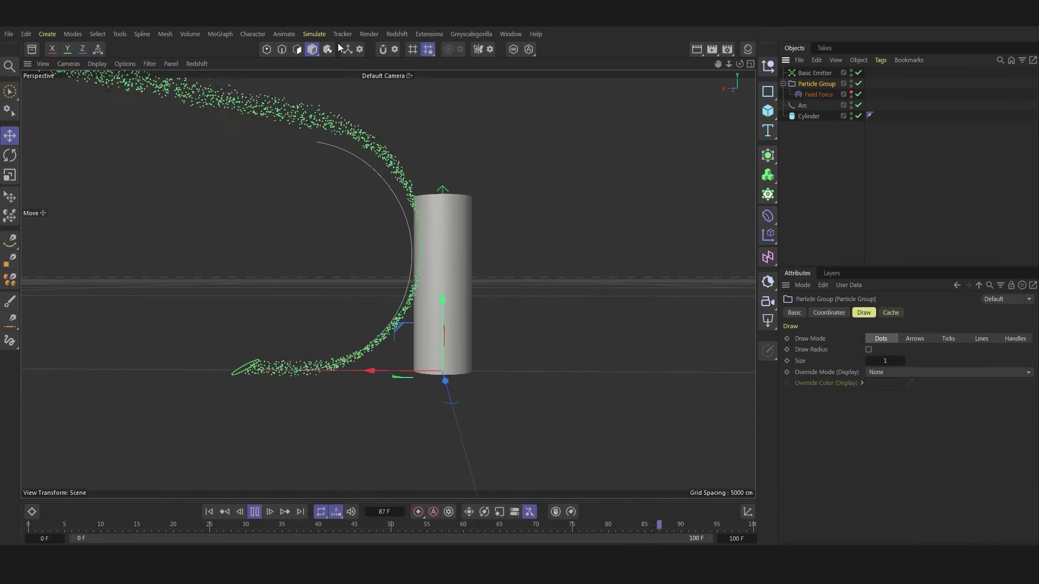
pyautogui.click(317, 33)
pyautogui.moveTo(330, 179)
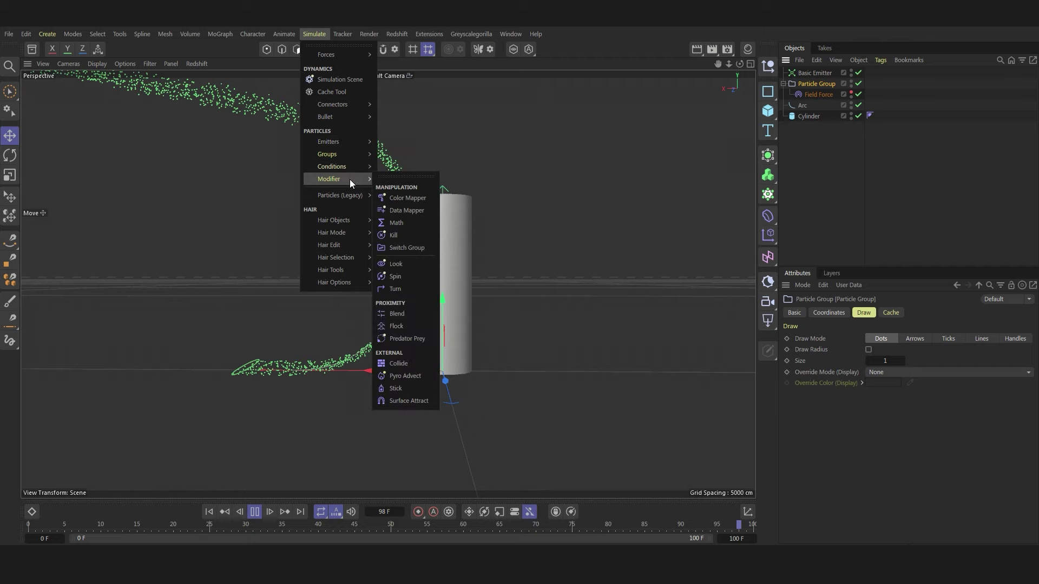
pyautogui.click(402, 365)
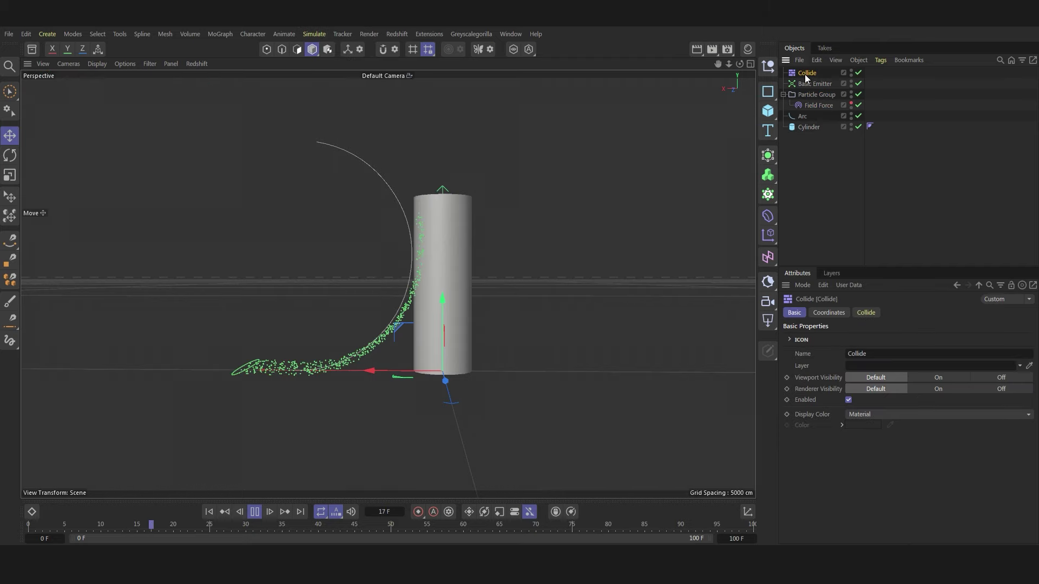
pyautogui.moveTo(818, 100); pyautogui.dragTo(807, 103)
pyautogui.click(810, 94)
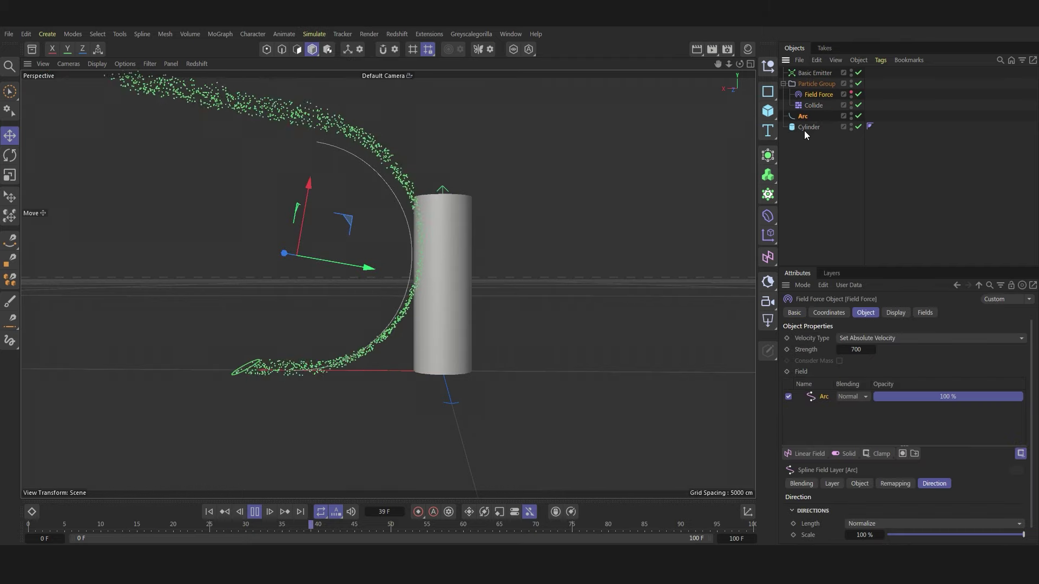
# - Give the cylinder a Collider tag with Collider Side set to Both
pyautogui.rightClick(804, 128)
pyautogui.moveTo(842, 209)
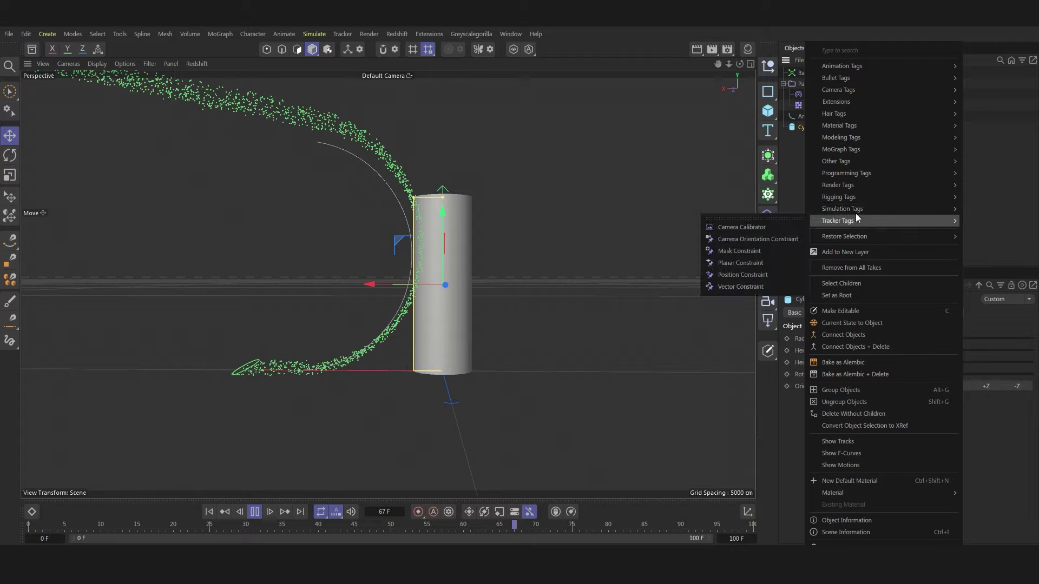
pyautogui.click(985, 352)
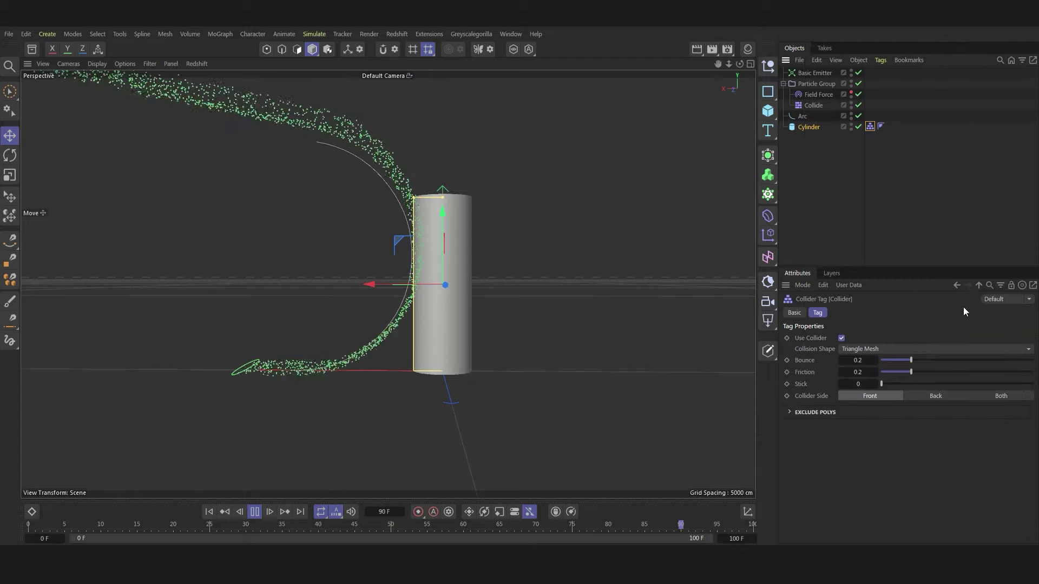
pyautogui.click(1009, 396)
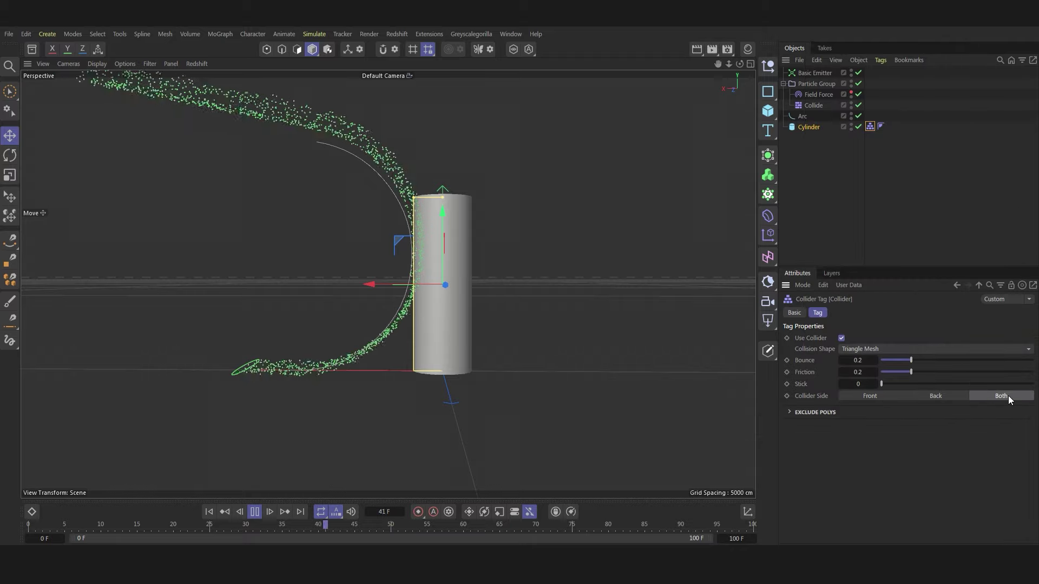
pyautogui.click(815, 96)
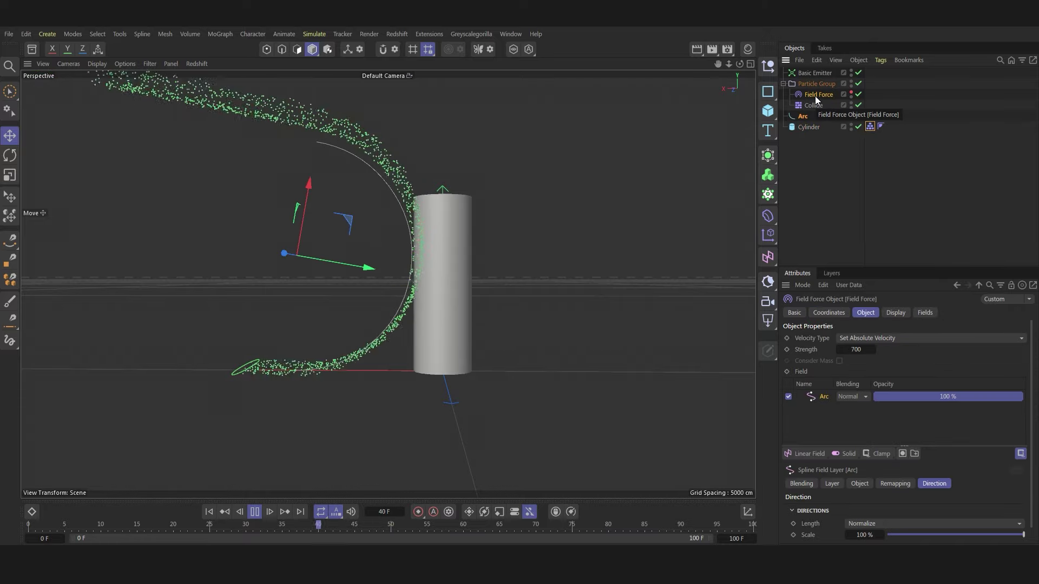
# - Add a Random Field to the Field Force with 250% scale
pyautogui.click(807, 454)
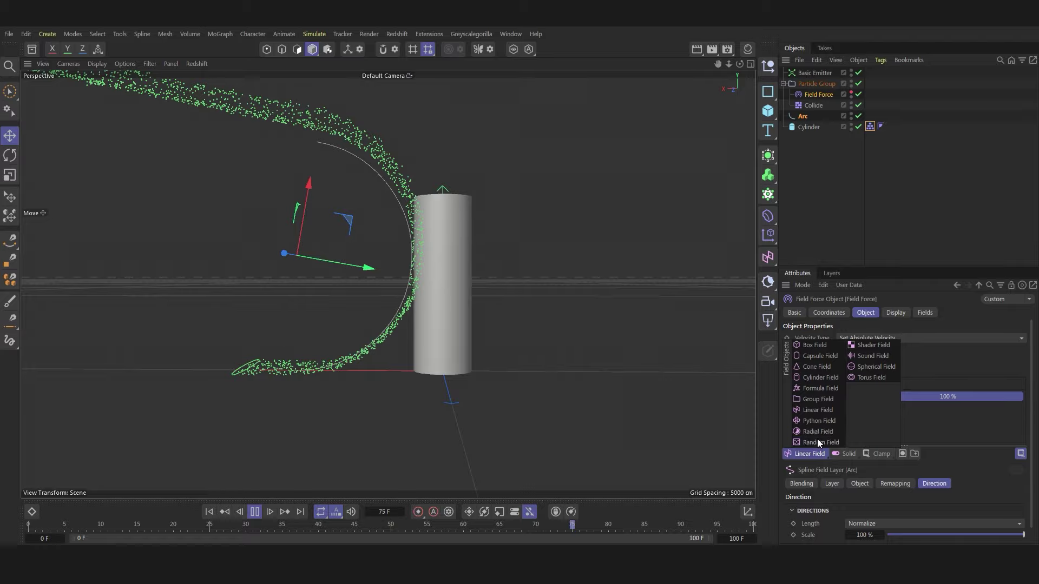
pyautogui.click(817, 441)
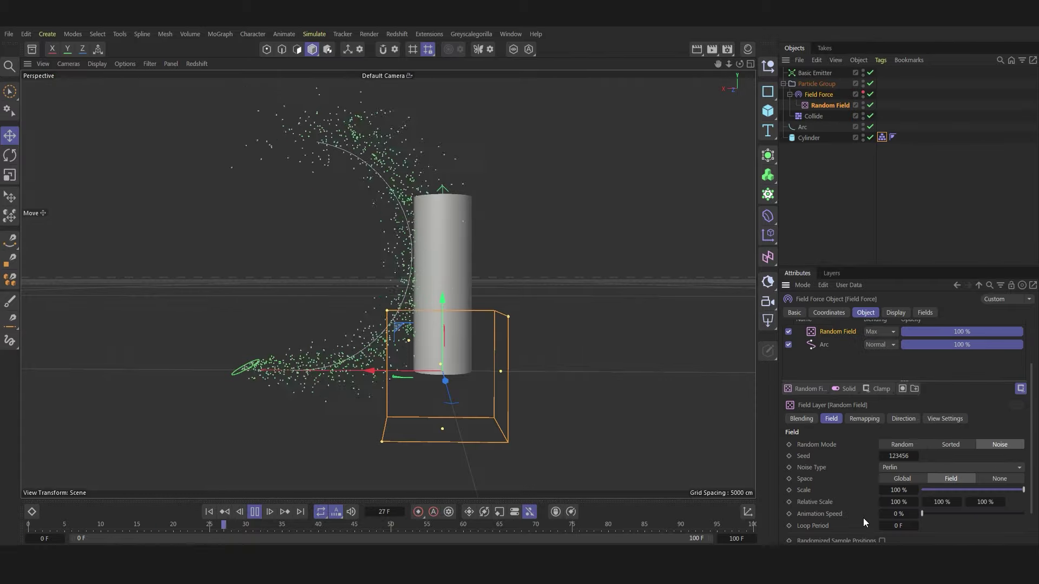
pyautogui.scroll(-3, 863, 518)
pyautogui.click(899, 491)
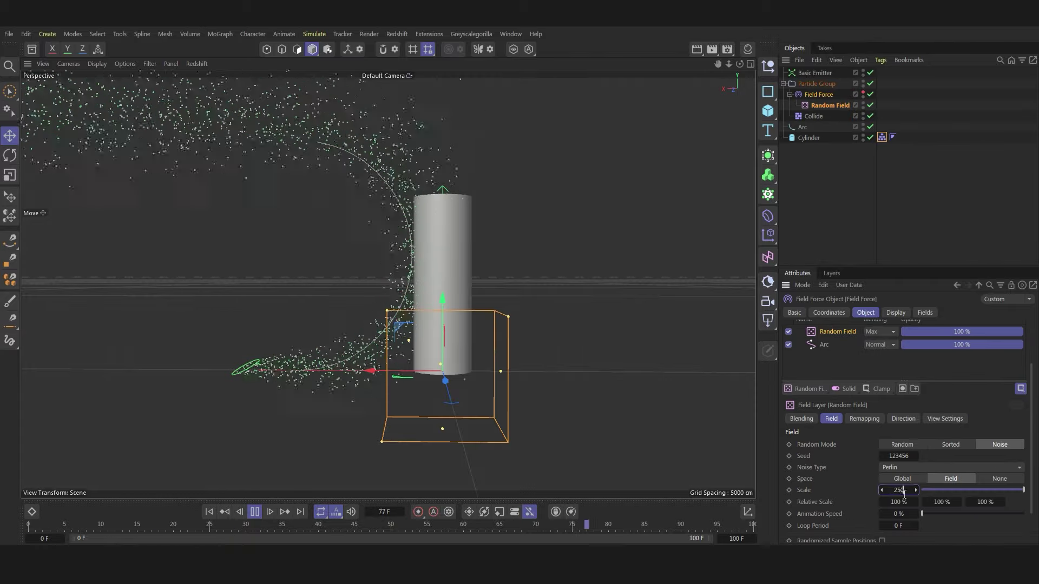
pyautogui.write('250')
pyautogui.press('Return')
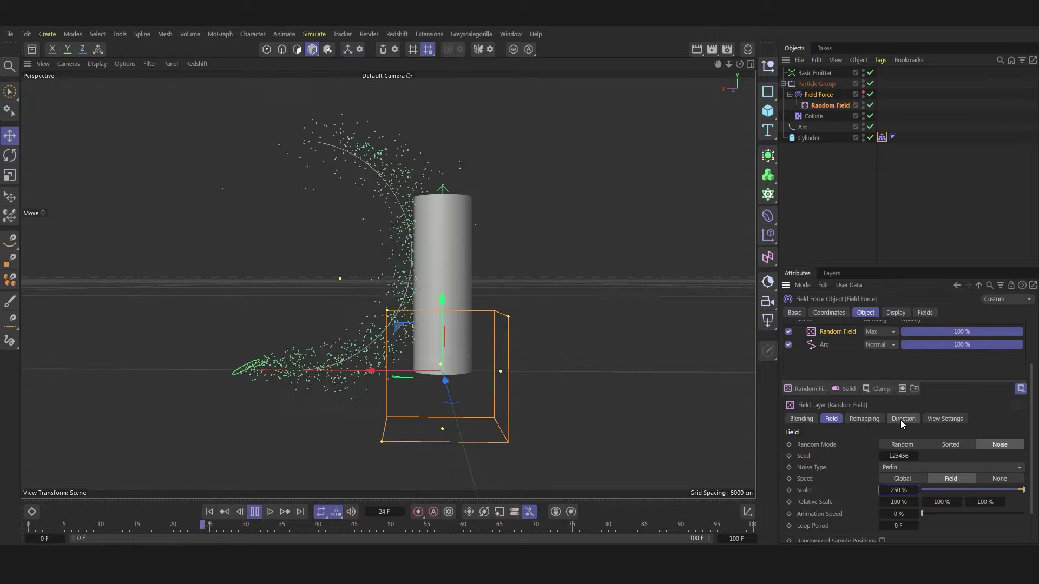
# - Remap the Random Field to 20% strength and set its blending to Subtract
pyautogui.click(865, 420)
pyautogui.click(850, 515)
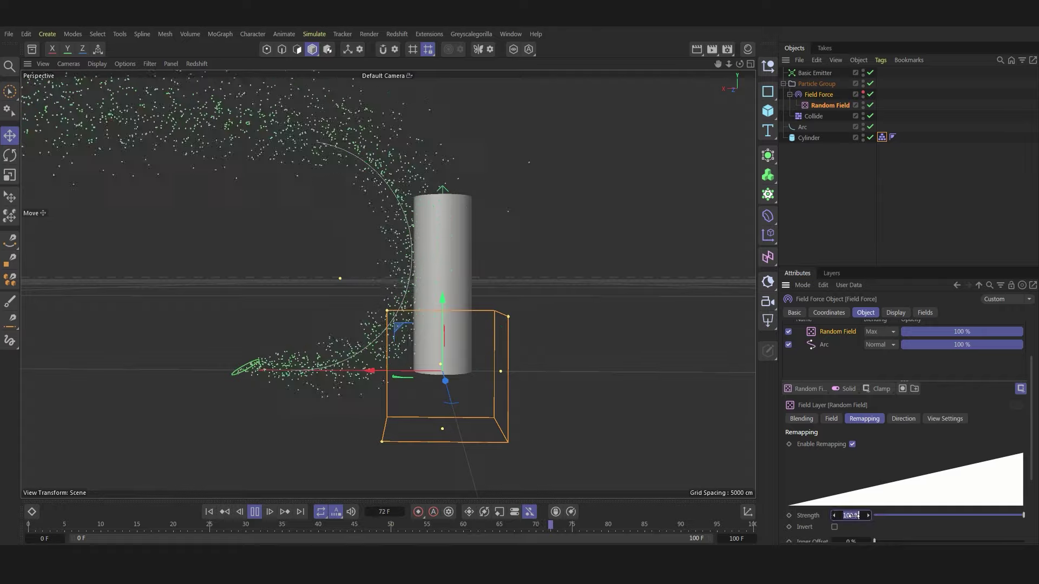
pyautogui.write('20')
pyautogui.press('Return')
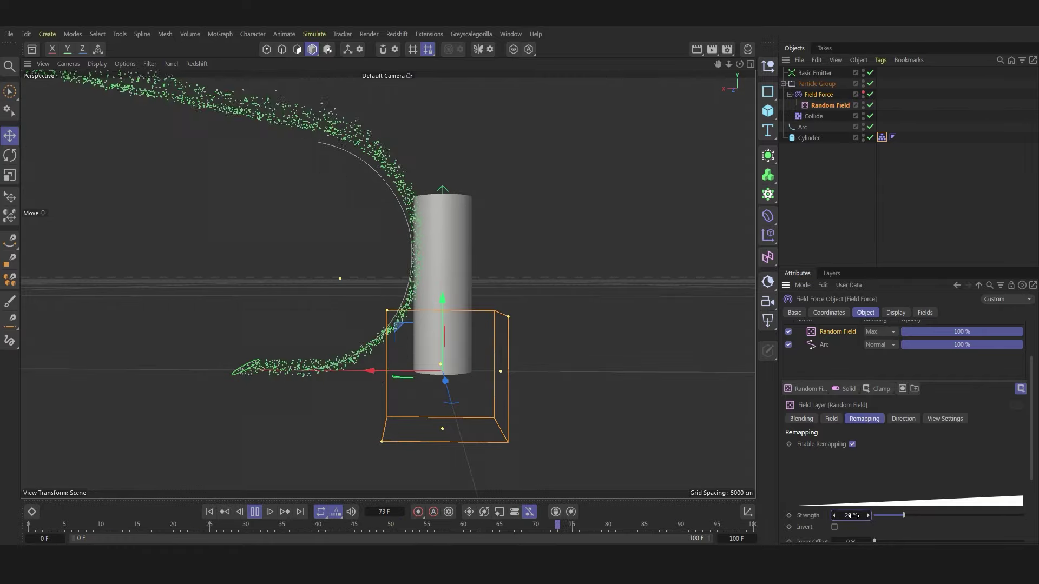
pyautogui.click(871, 332)
pyautogui.click(875, 391)
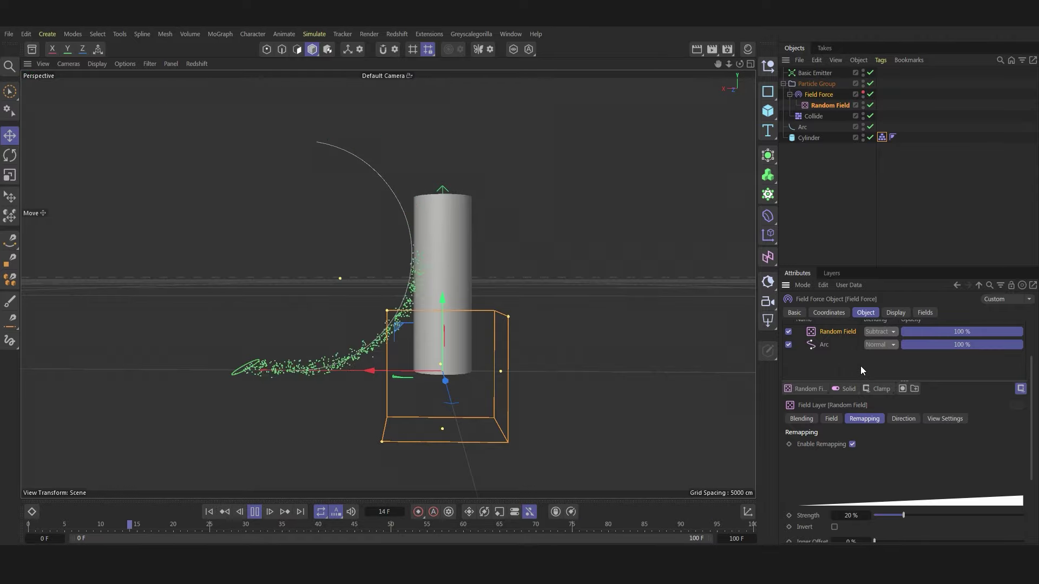
pyautogui.scroll(-2, 861, 366)
pyautogui.scroll(4, 811, 352)
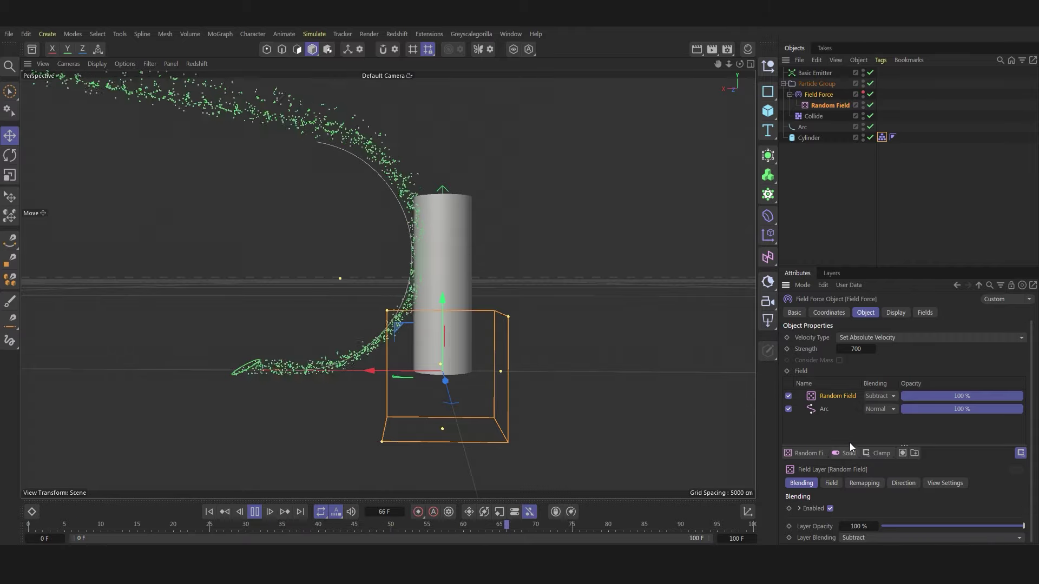
pyautogui.moveTo(861, 269); pyautogui.dragTo(867, 159)
# - Review the Random Field and Arc field layer settings, then stop playback
pyautogui.click(832, 302)
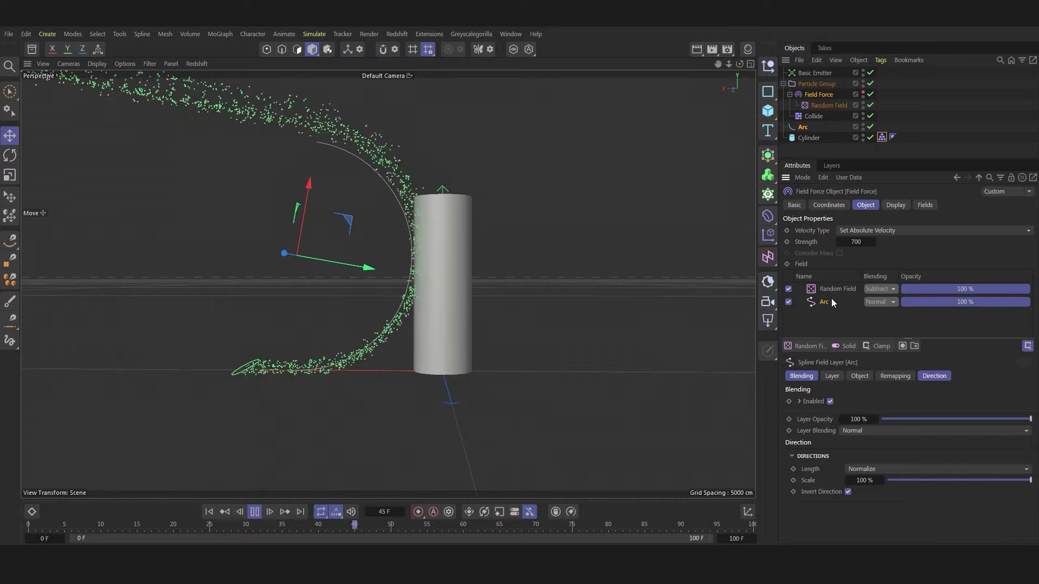
pyautogui.click(834, 287)
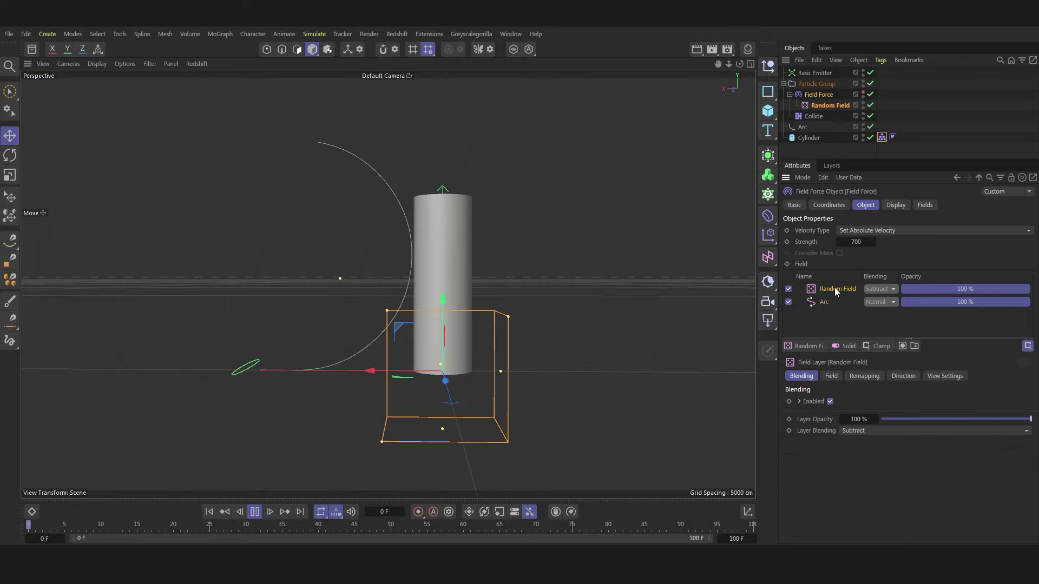
pyautogui.click(932, 375)
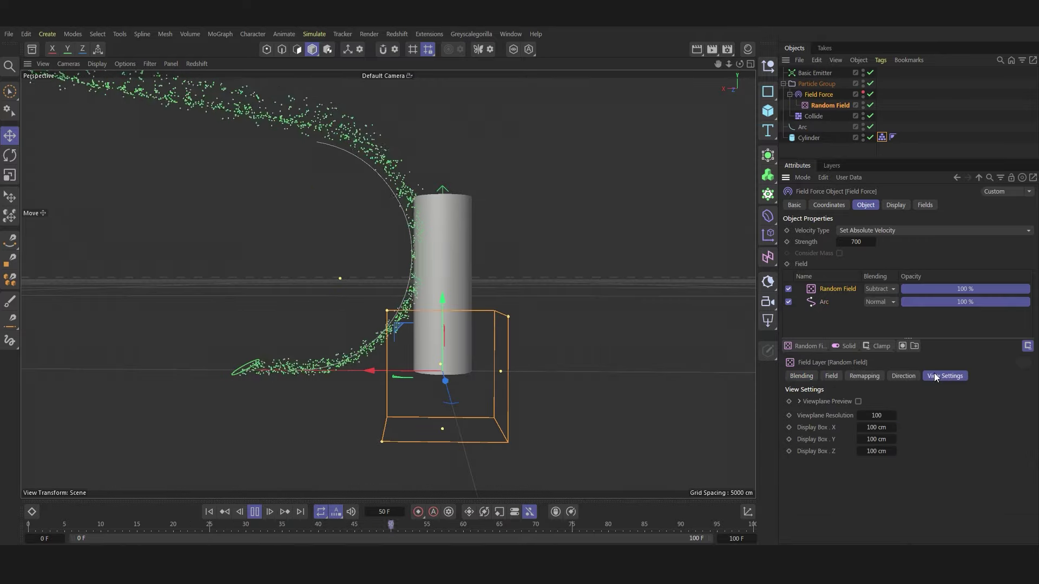
pyautogui.click(900, 376)
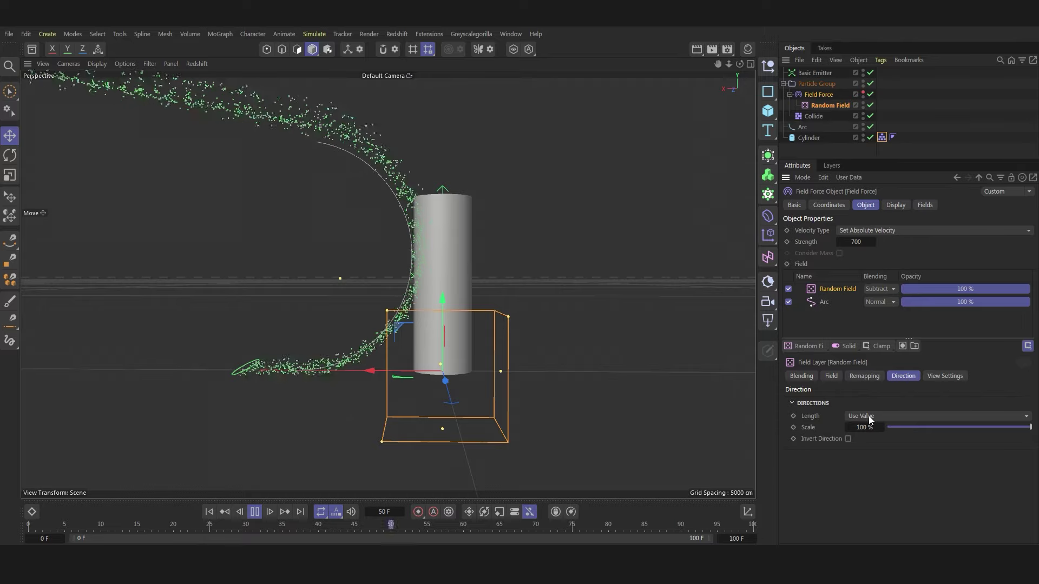
pyautogui.click(823, 302)
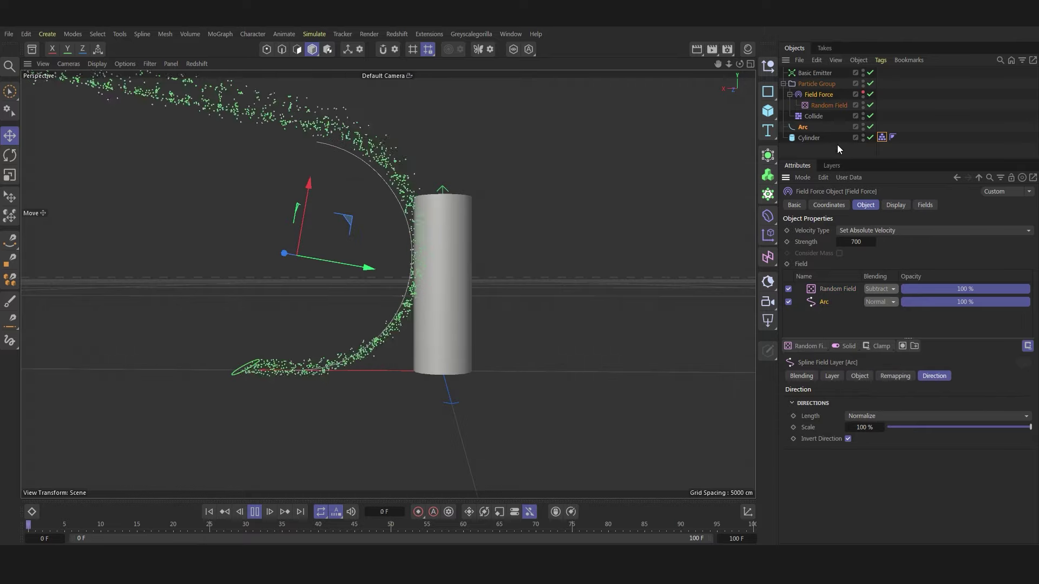
pyautogui.click(819, 96)
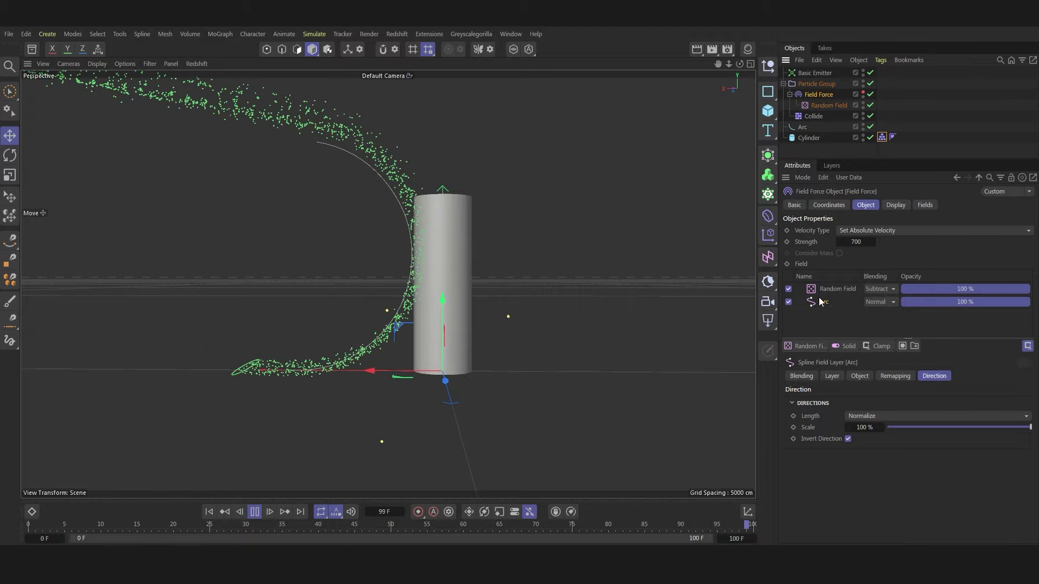
pyautogui.click(255, 512)
# - Keyframe Arc direction Scale at 100% on frame 20 and 25% on frame 25, then replay
pyautogui.click(171, 526)
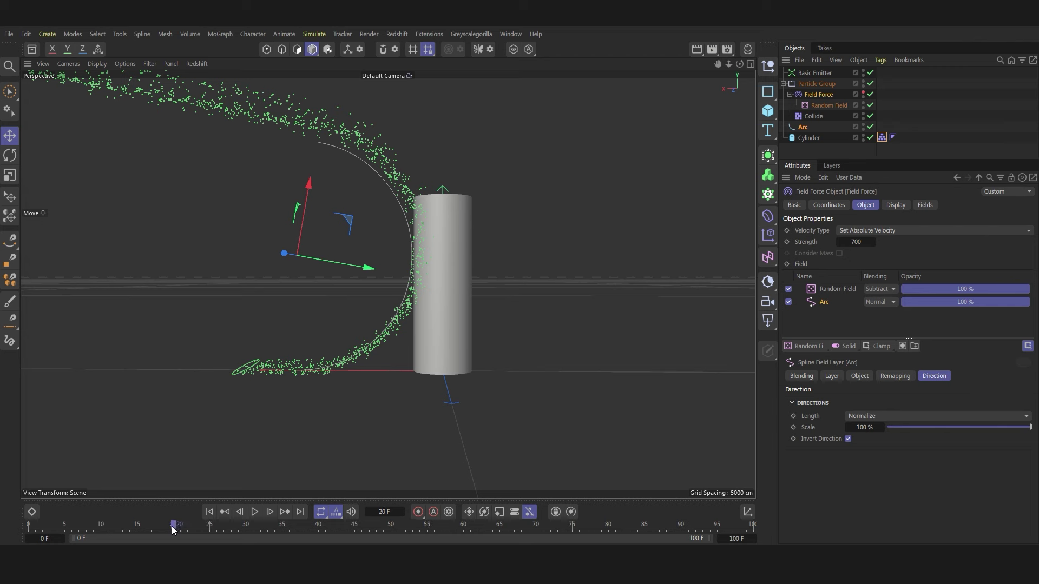
pyautogui.click(794, 428)
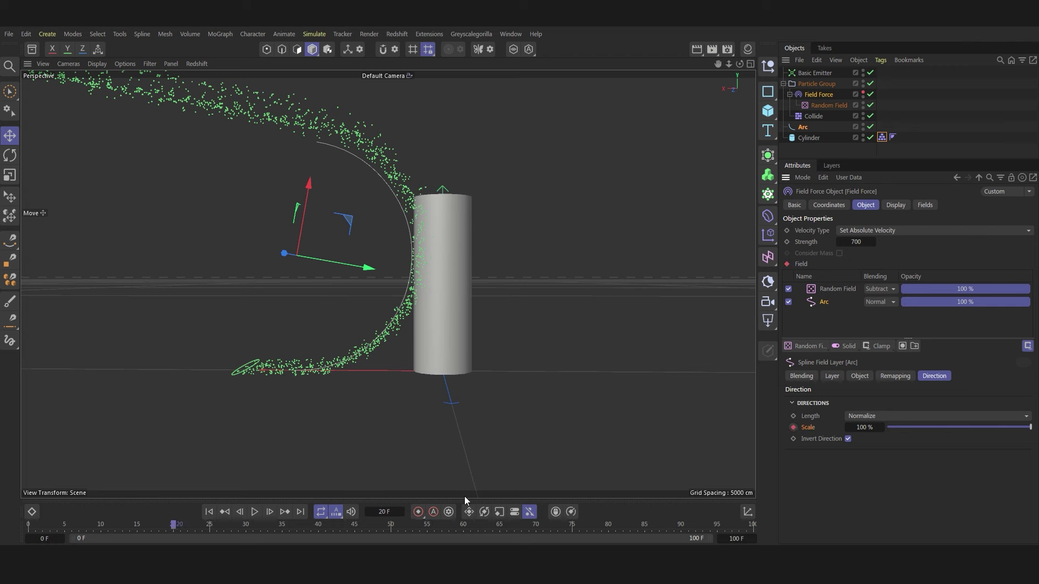
pyautogui.click(210, 526)
pyautogui.click(849, 439)
pyautogui.doubleClick(864, 428)
pyautogui.write('25')
pyautogui.press('Return')
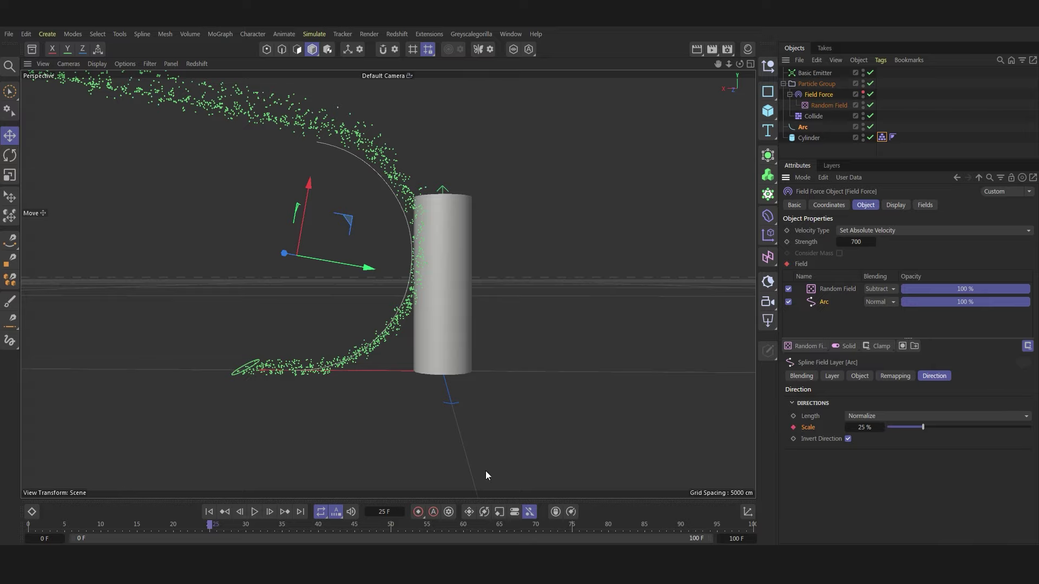
pyautogui.click(209, 512)
pyautogui.click(254, 512)
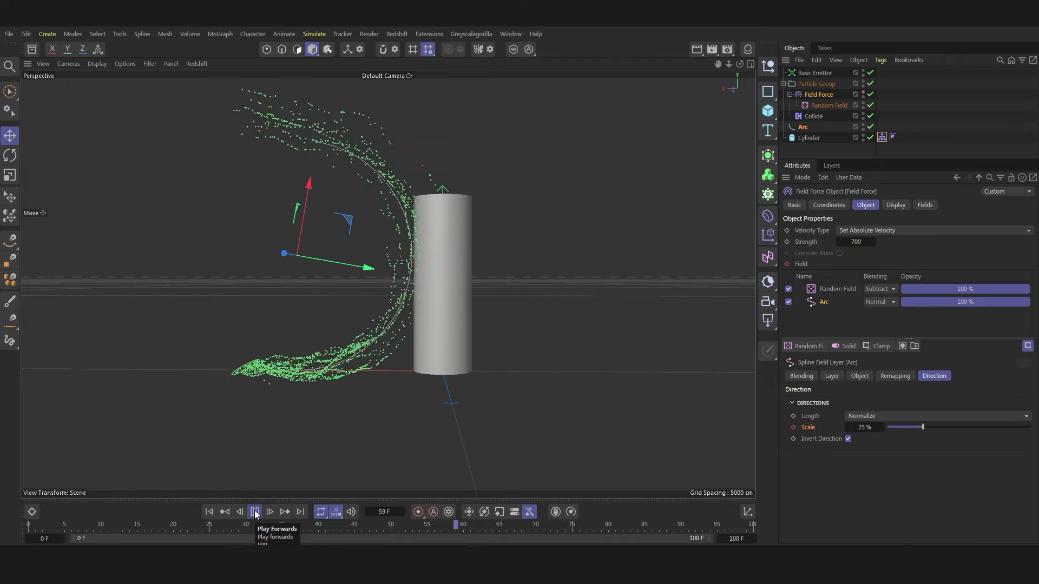
# - Stop playback and add a Stick modifier to the Particle Group
pyautogui.click(256, 512)
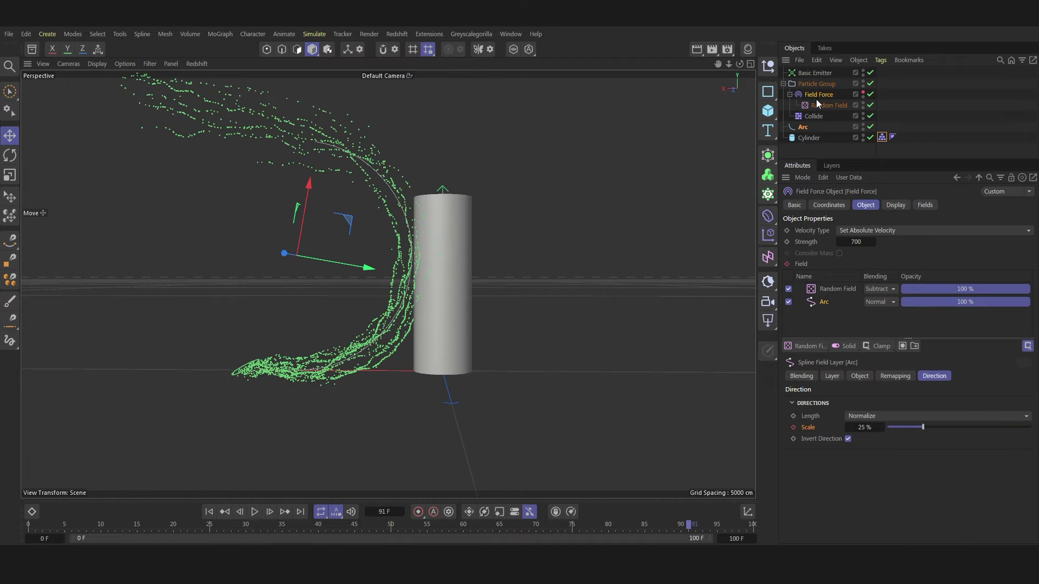
pyautogui.click(790, 94)
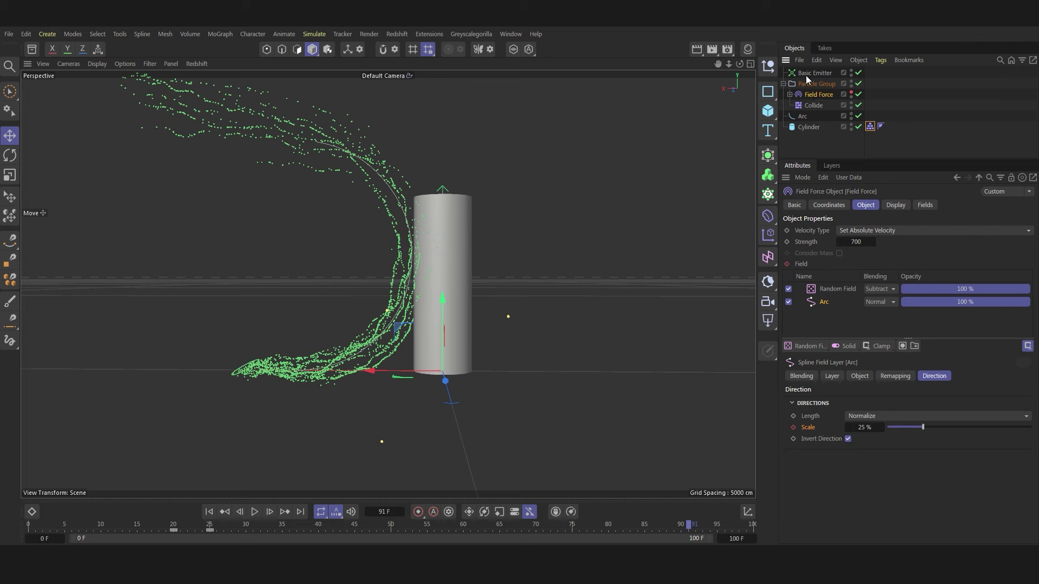
pyautogui.click(805, 82)
pyautogui.click(324, 34)
pyautogui.moveTo(329, 178)
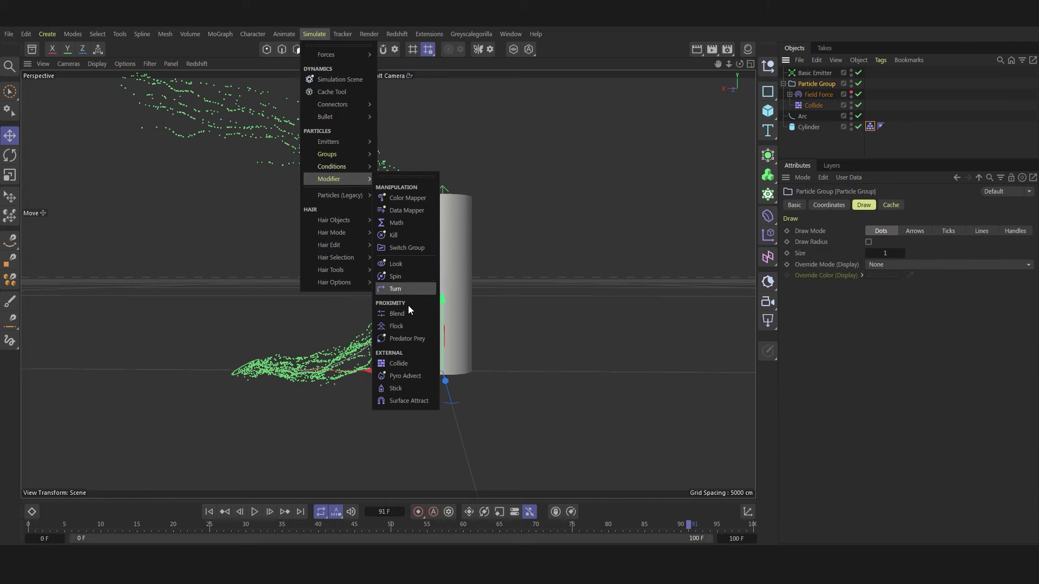
pyautogui.click(405, 388)
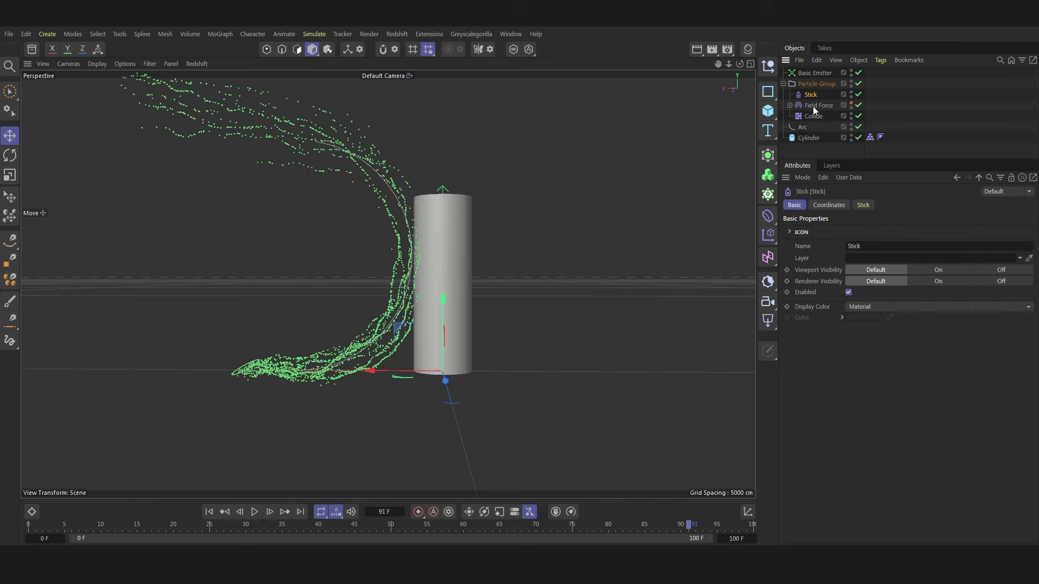
# - Set the Stick Radius to 1 cm and Strength to 25%
pyautogui.click(863, 206)
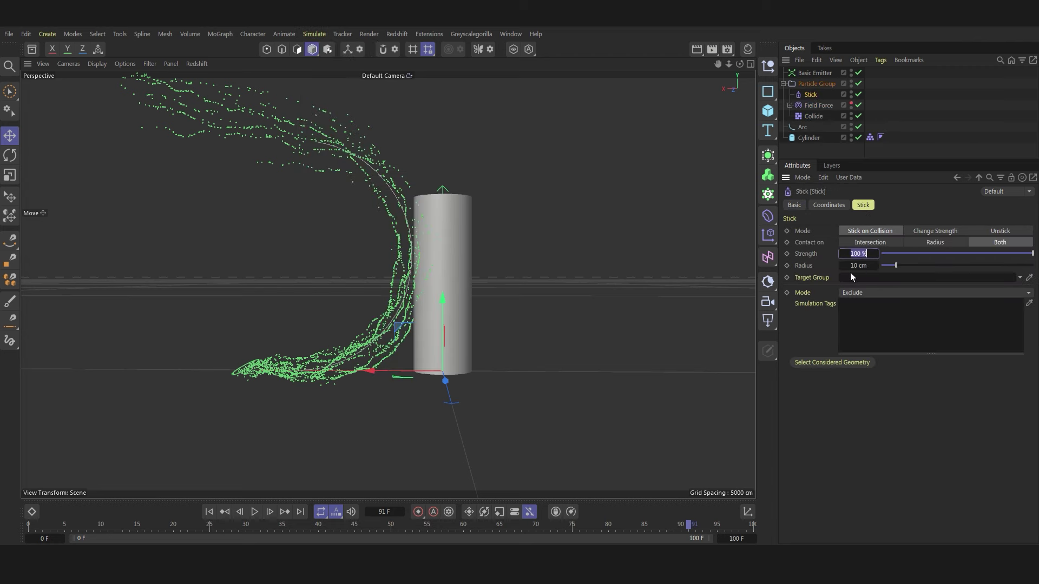
pyautogui.click(859, 266)
pyautogui.write('1')
pyautogui.press('Return')
pyautogui.click(860, 255)
pyautogui.press('BackSpace')
pyautogui.write('25')
pyautogui.press('Return')
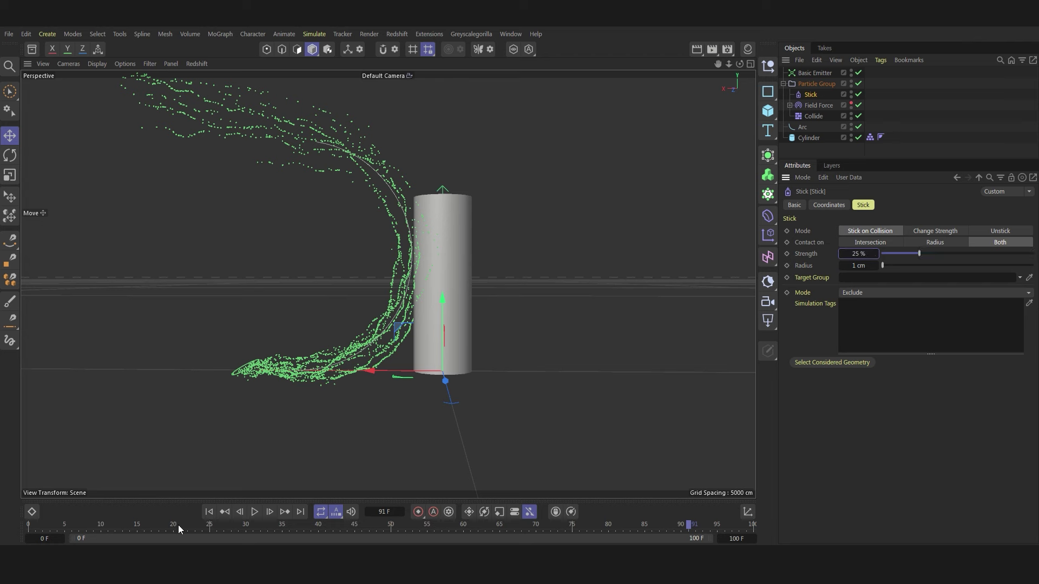
# - Move from frame 20 to frame 50 and keyframe Stick Strength at 0%
pyautogui.click(178, 526)
pyautogui.click(392, 525)
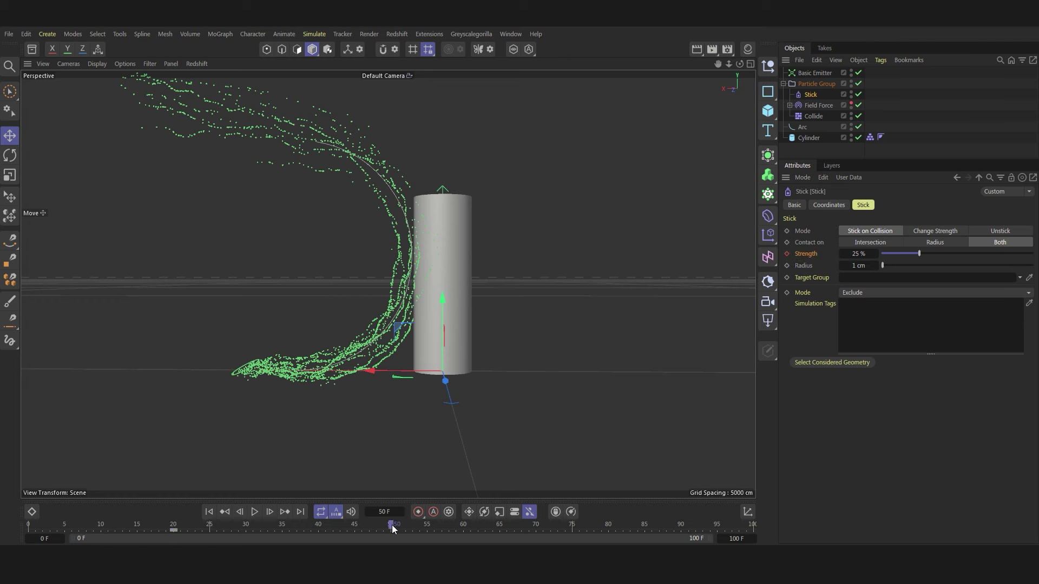
pyautogui.doubleClick(859, 254)
pyautogui.write('0')
pyautogui.press('Return')
pyautogui.click(787, 255)
# - Replay the simulation from the start to inspect the sticking particles
pyautogui.click(209, 511)
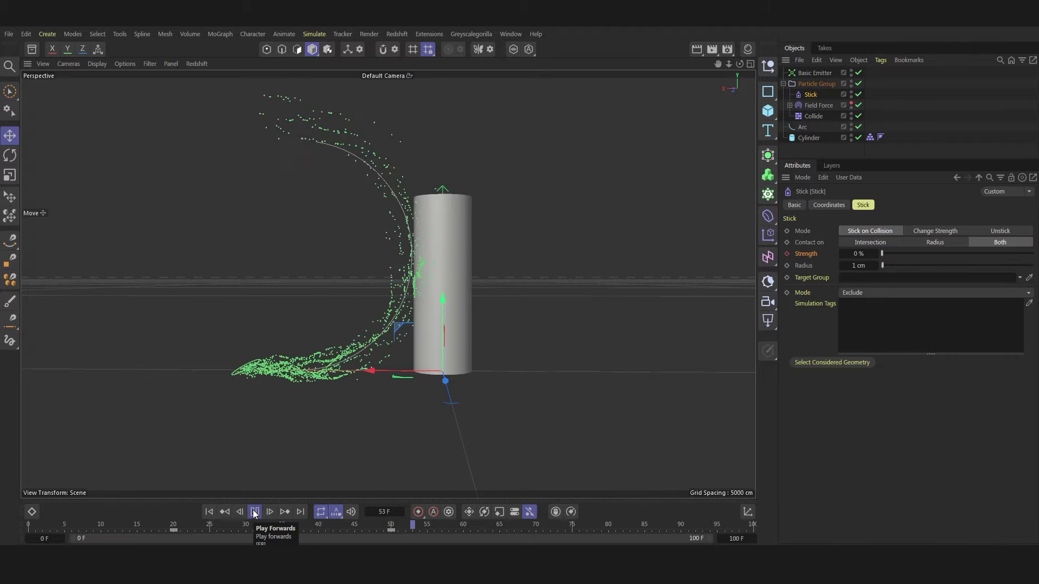
pyautogui.click(255, 511)
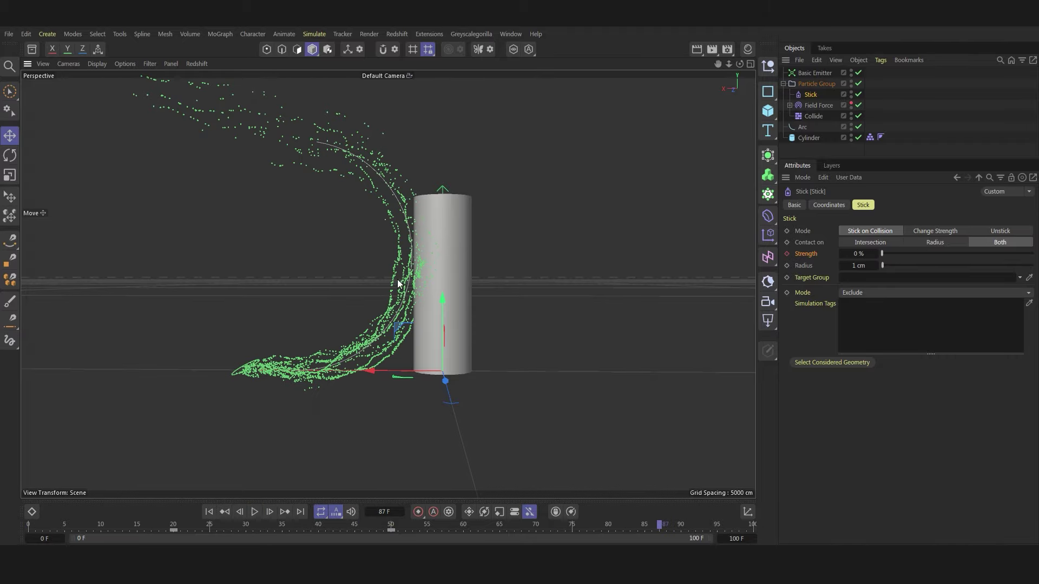
pyautogui.scroll(2, 429, 282)
pyautogui.scroll(3, 427, 282)
pyautogui.scroll(-2, 390, 271)
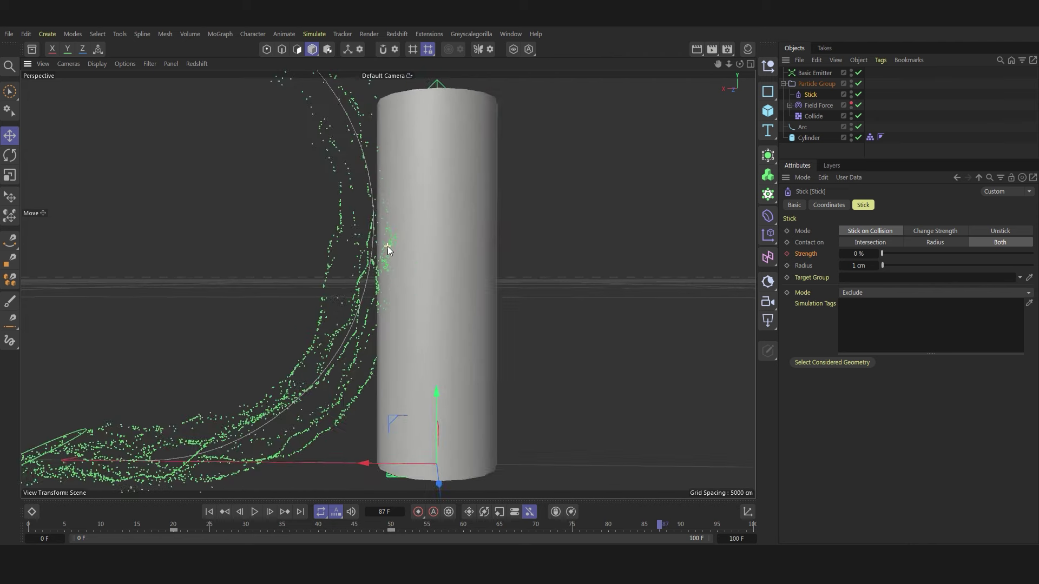
pyautogui.scroll(-3, 388, 246)
pyautogui.scroll(-2, 394, 255)
pyautogui.scroll(2, 392, 246)
pyautogui.scroll(1, 375, 207)
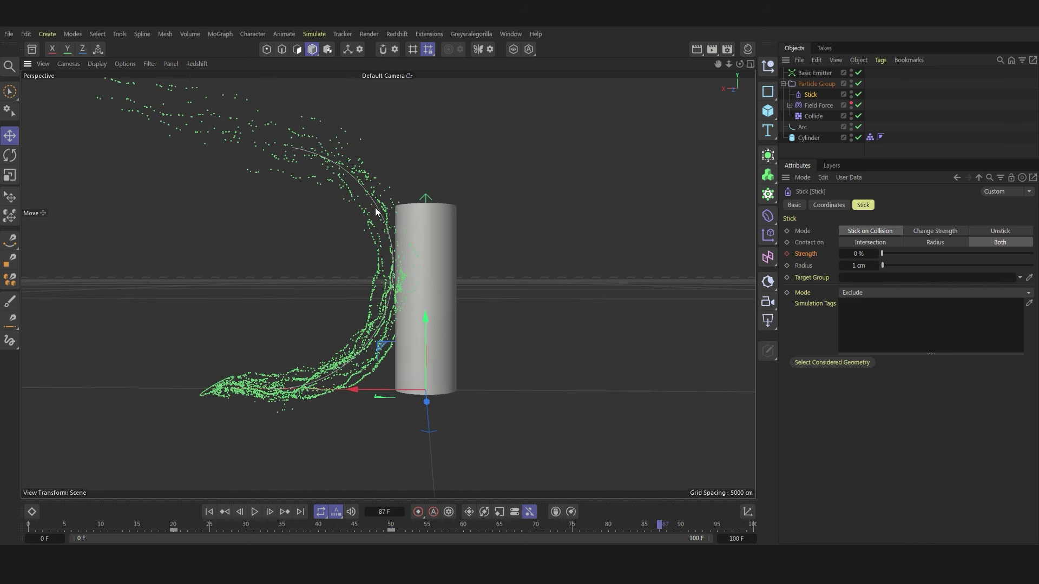
# - Add a Turbulence force to the Particle Group and place it below Stick
pyautogui.click(815, 84)
pyautogui.click(314, 34)
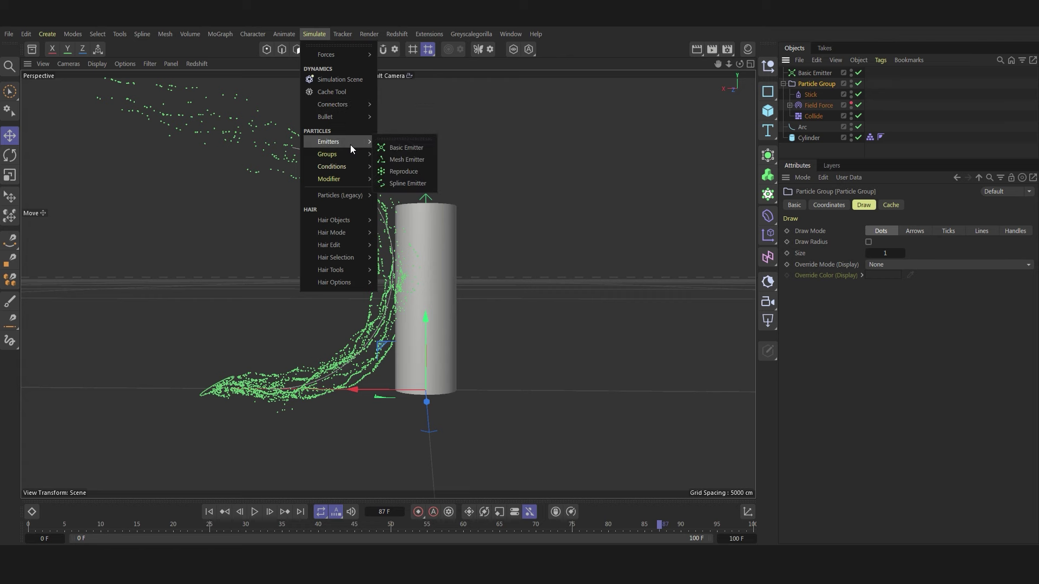
pyautogui.moveTo(329, 54)
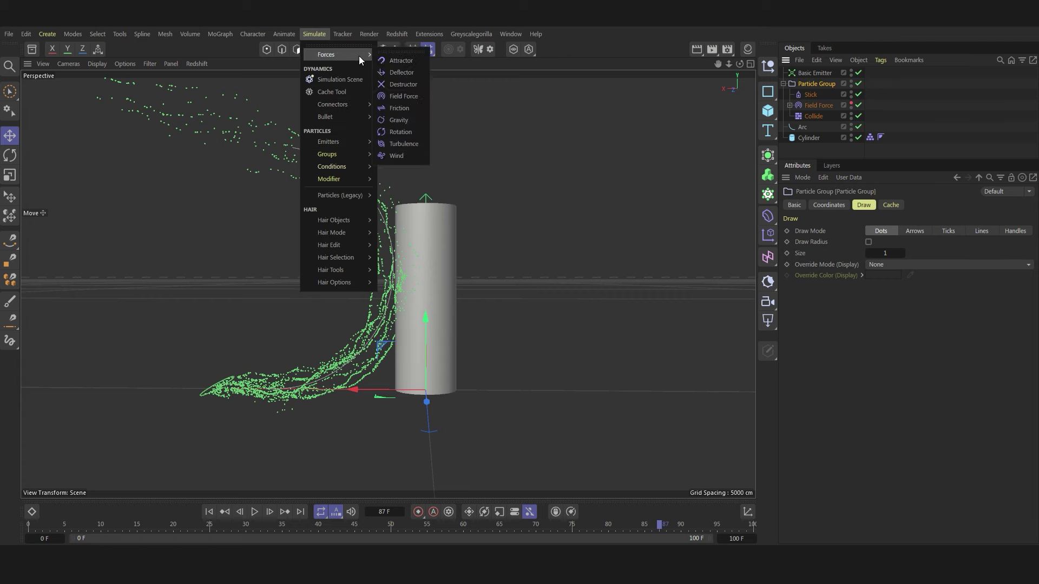
pyautogui.click(411, 144)
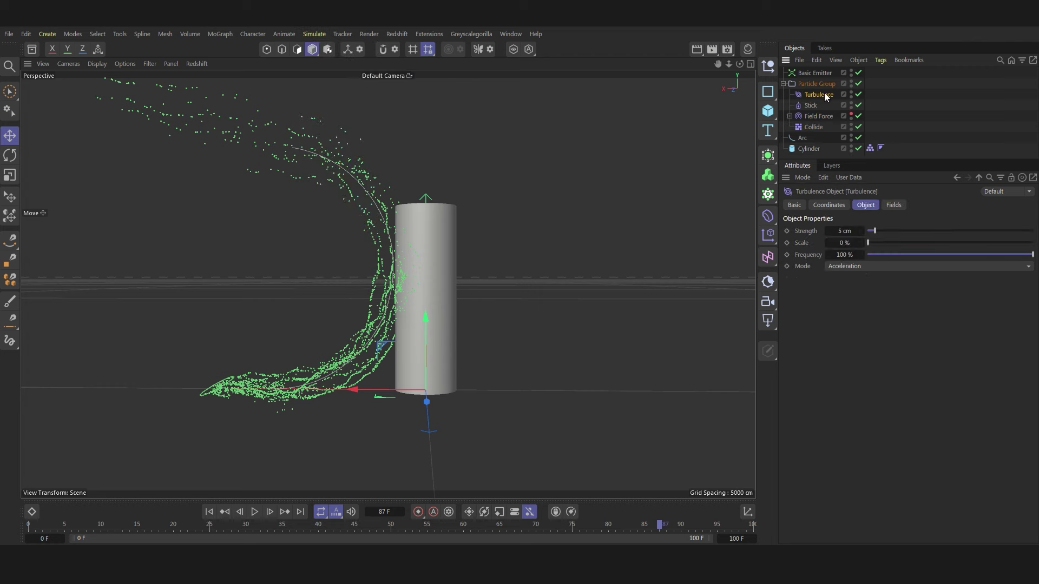
pyautogui.moveTo(825, 95); pyautogui.dragTo(825, 110)
# - Set Turbulence Strength to 38 cm and Scale to 61%, then replay the simulation
pyautogui.click(839, 231)
pyautogui.press('BackSpace')
pyautogui.write('38')
pyautogui.press('Tab')
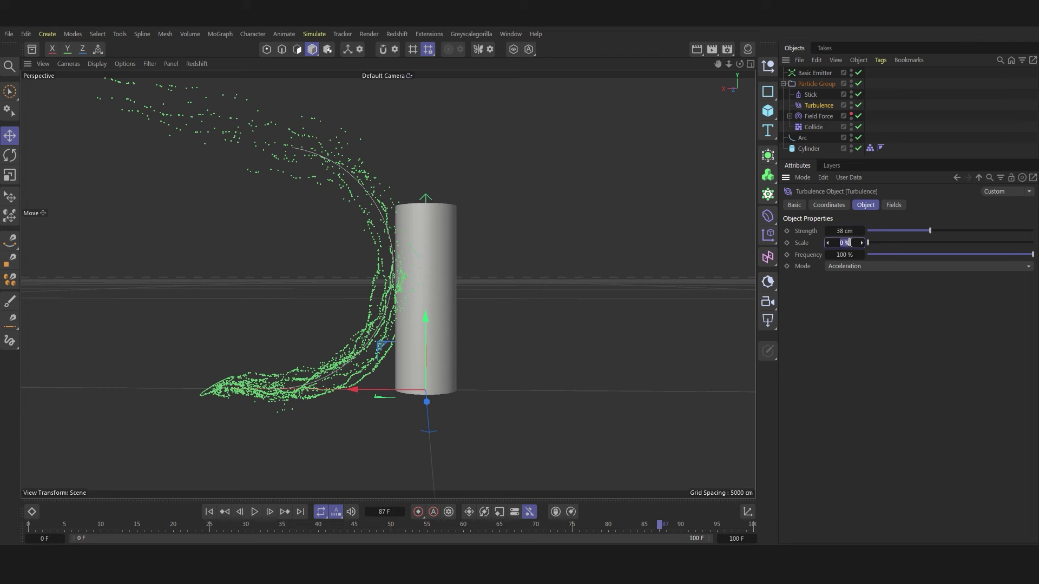
pyautogui.write('61')
pyautogui.press('Return')
pyautogui.click(209, 512)
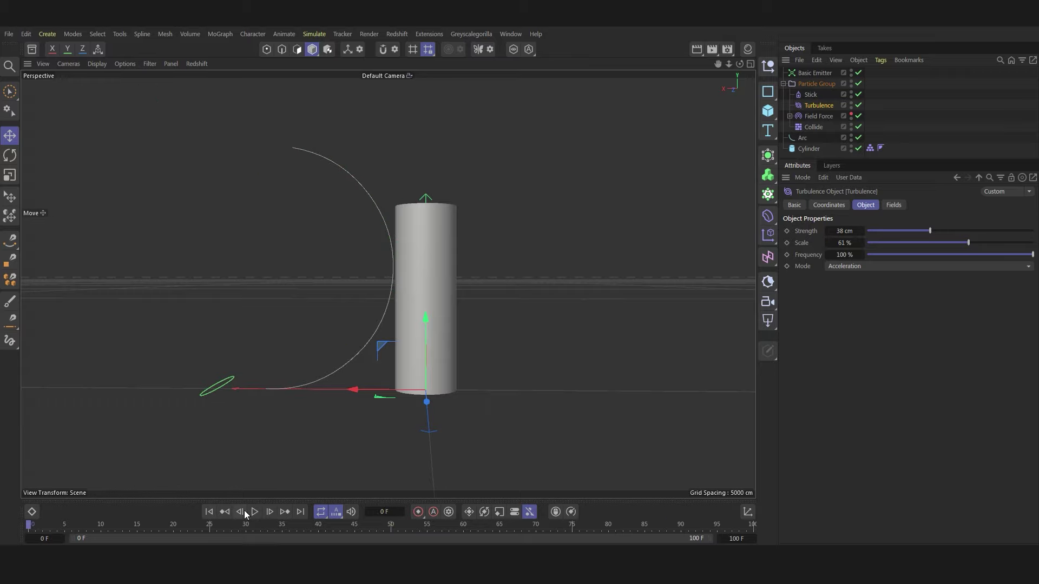
pyautogui.click(254, 512)
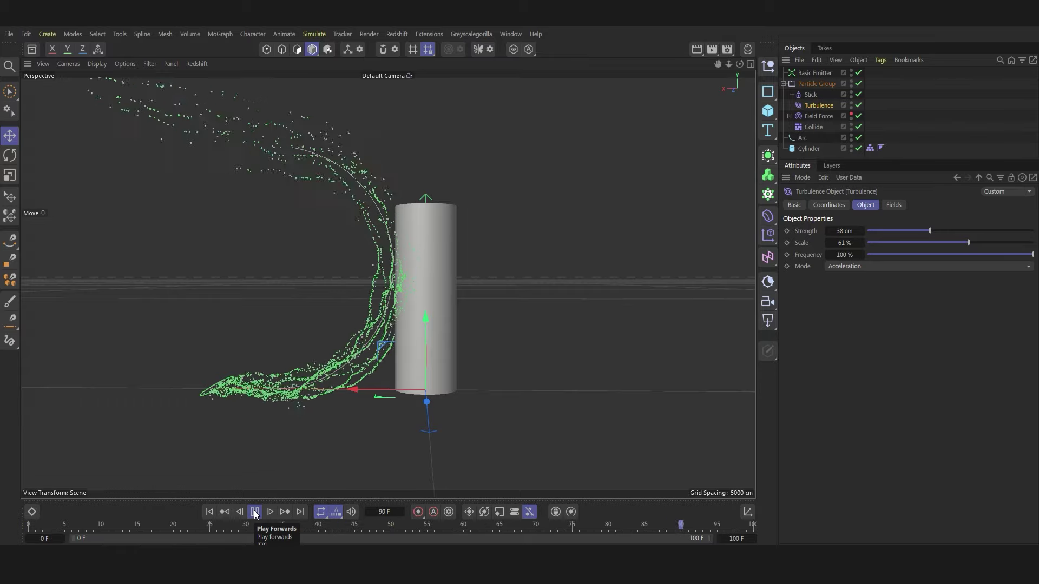
pyautogui.click(254, 513)
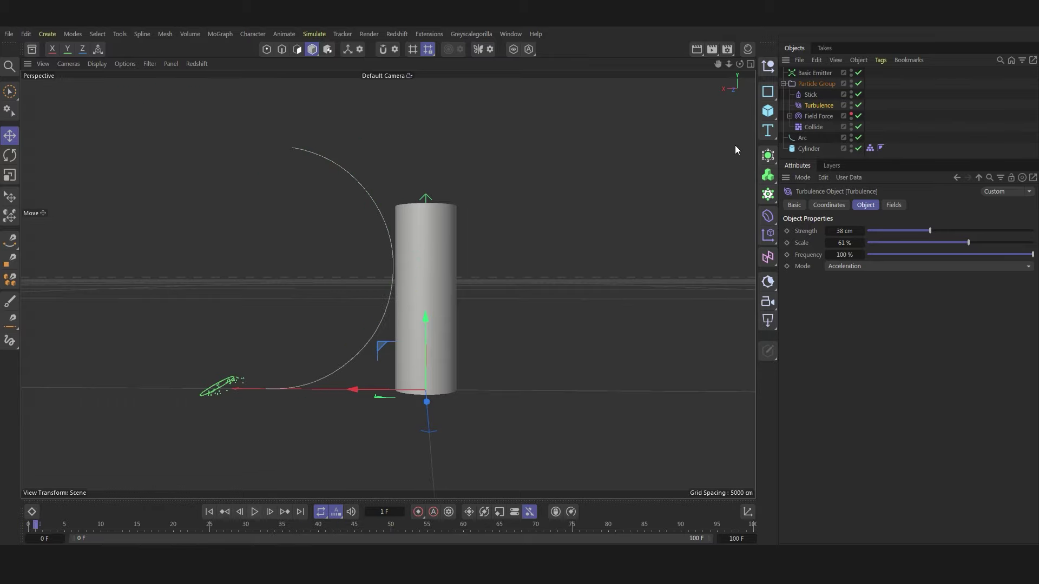
# - Check the Basic Emitter's emission settings, then wrap the Particle Group in a Volume Builder
pyautogui.click(785, 83)
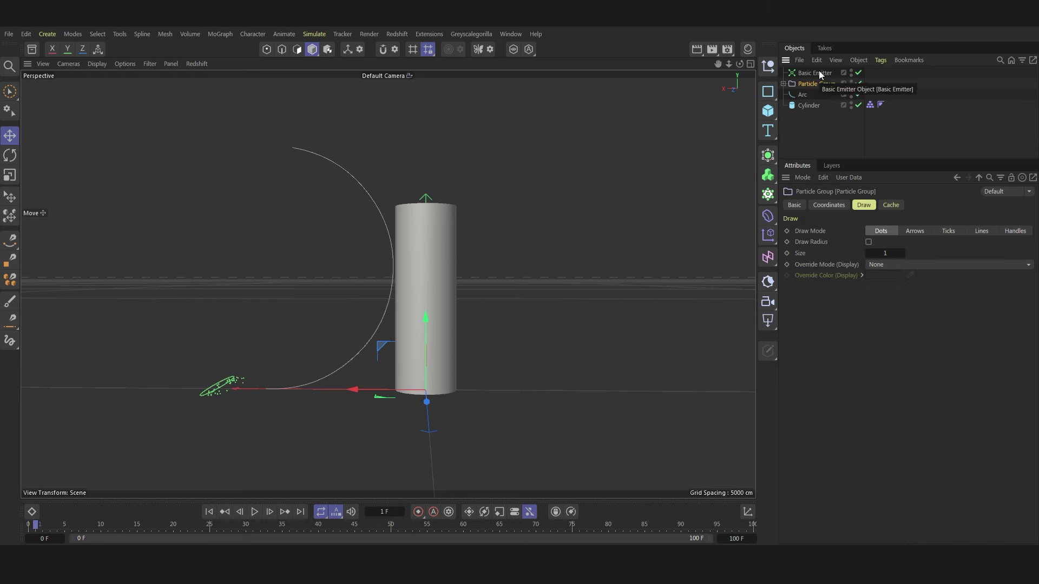
pyautogui.click(819, 74)
pyautogui.click(856, 209)
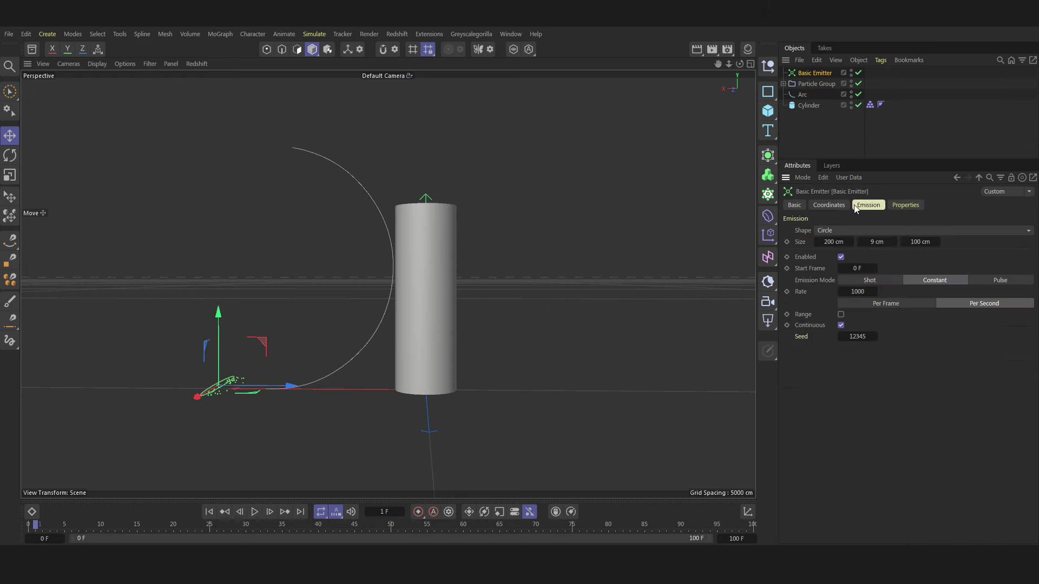
pyautogui.click(818, 85)
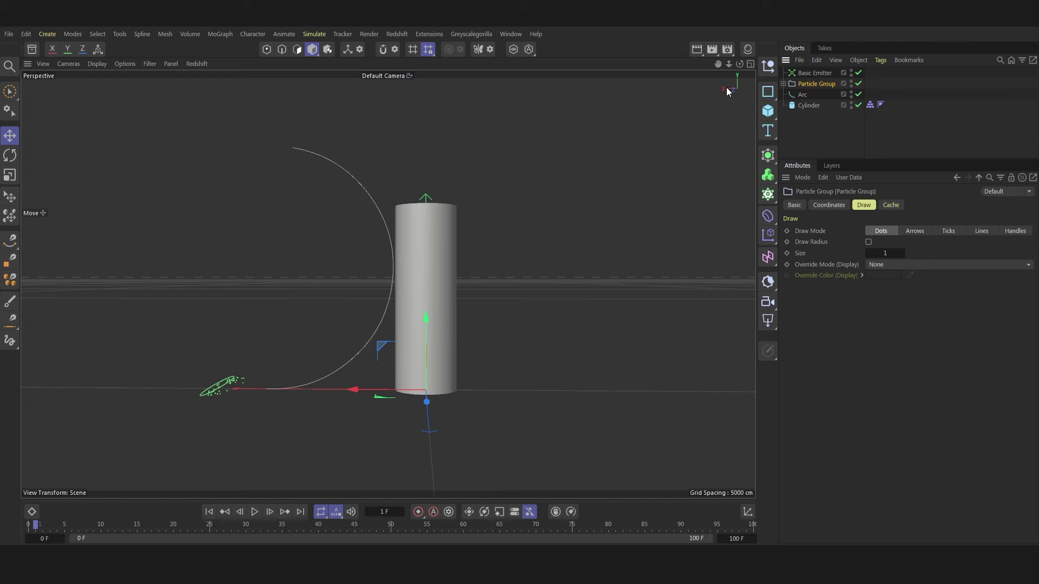
pyautogui.keyDown('alt'); pyautogui.click(767, 174); pyautogui.keyUp('alt')
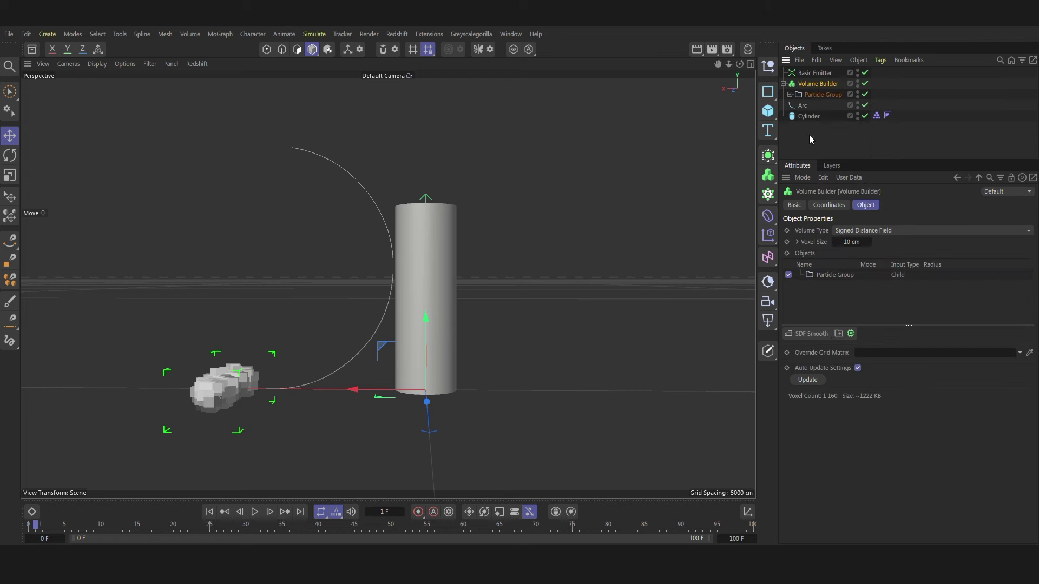
# - Set the Volume Builder's voxel size to 2 cm
pyautogui.click(852, 242)
pyautogui.write('2')
pyautogui.press('Return')
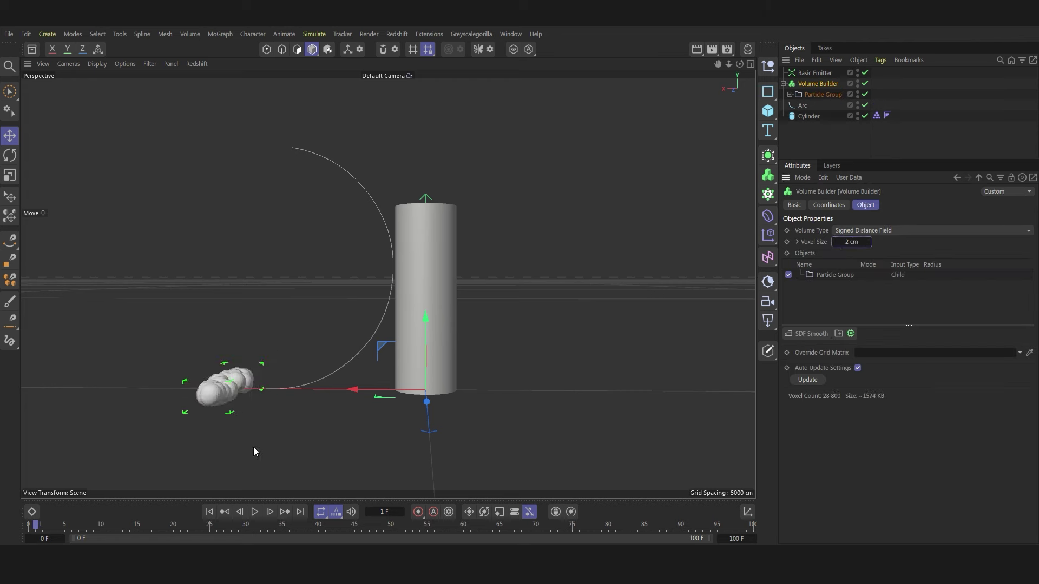
# - Play the animation to frame 77 and add an SDF Smooth filter
pyautogui.click(211, 514)
pyautogui.click(254, 512)
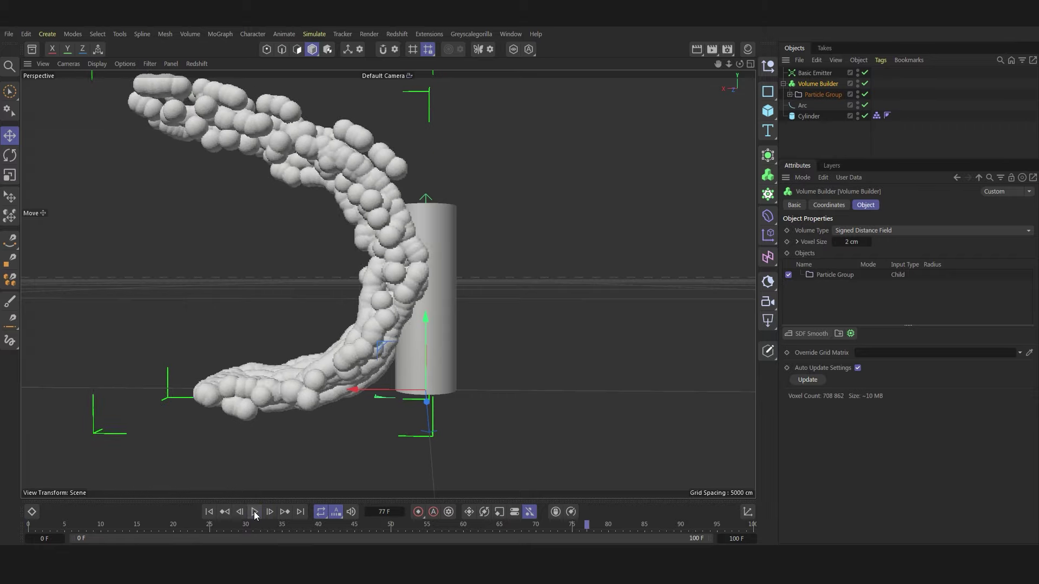
pyautogui.click(254, 513)
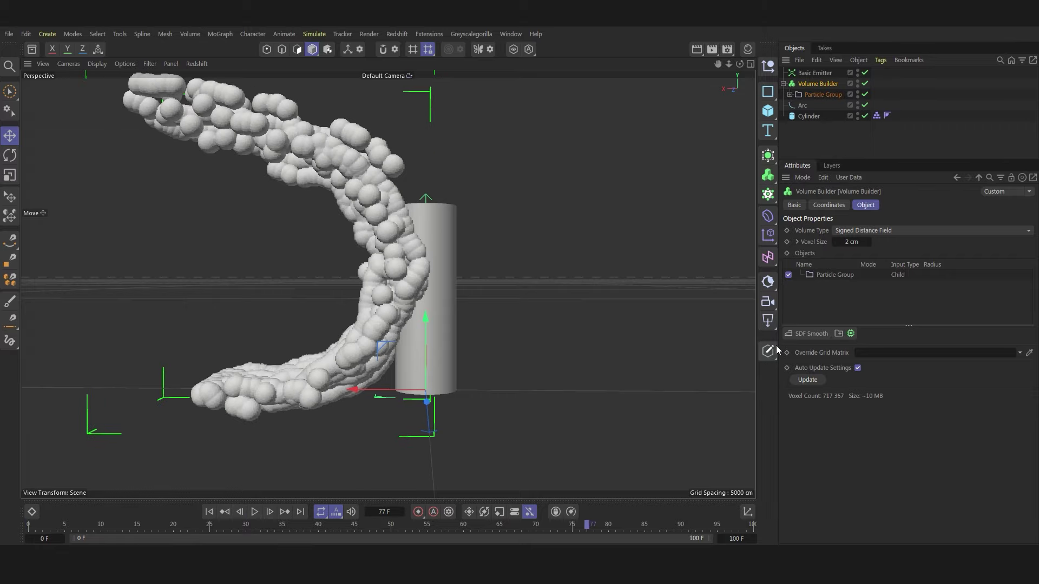
pyautogui.click(804, 335)
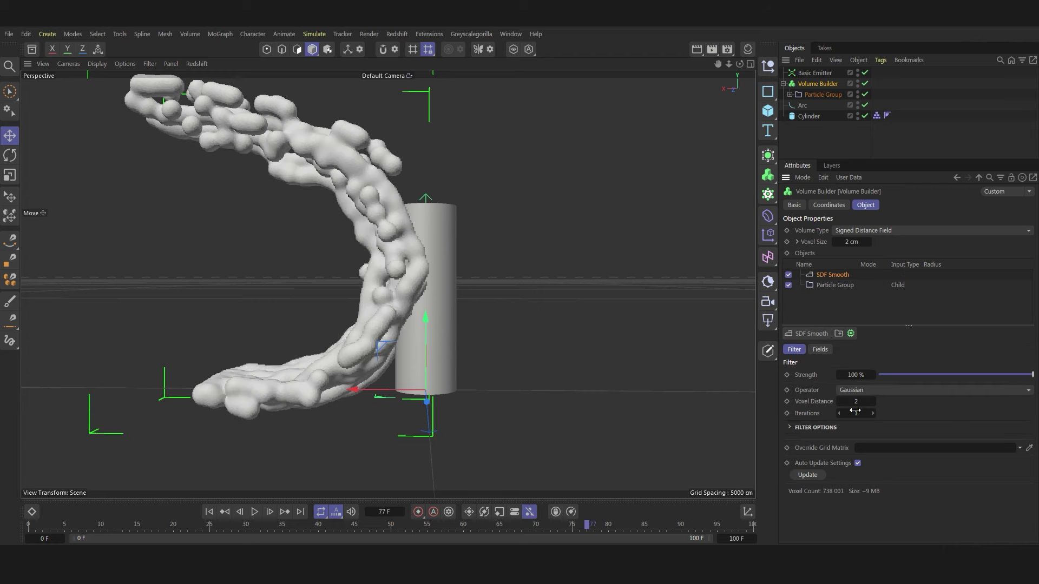
# - Add an SDF Dilate and Erode filter with a -7 cm offset
pyautogui.click(805, 334)
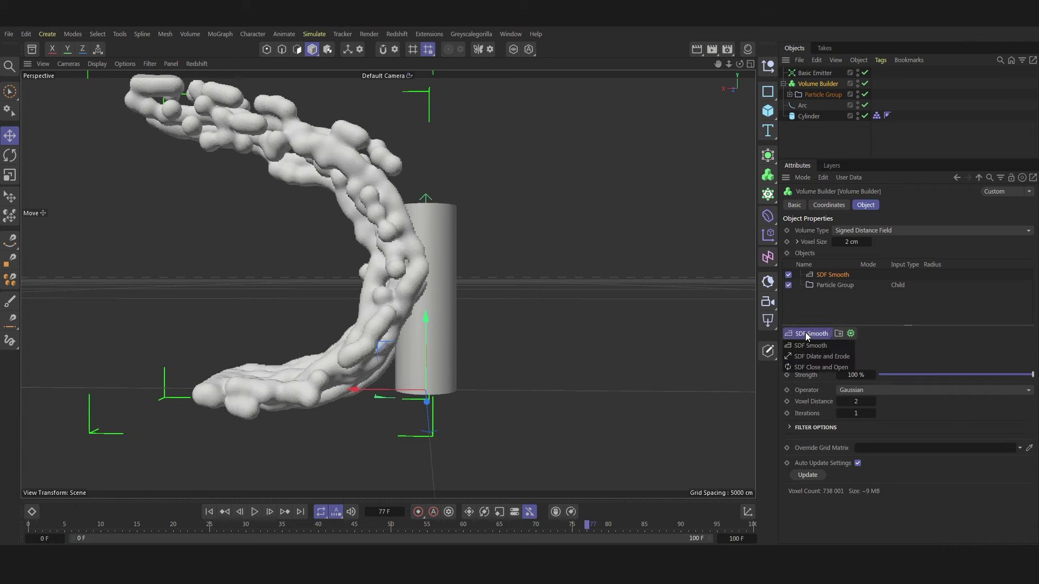
pyautogui.click(823, 358)
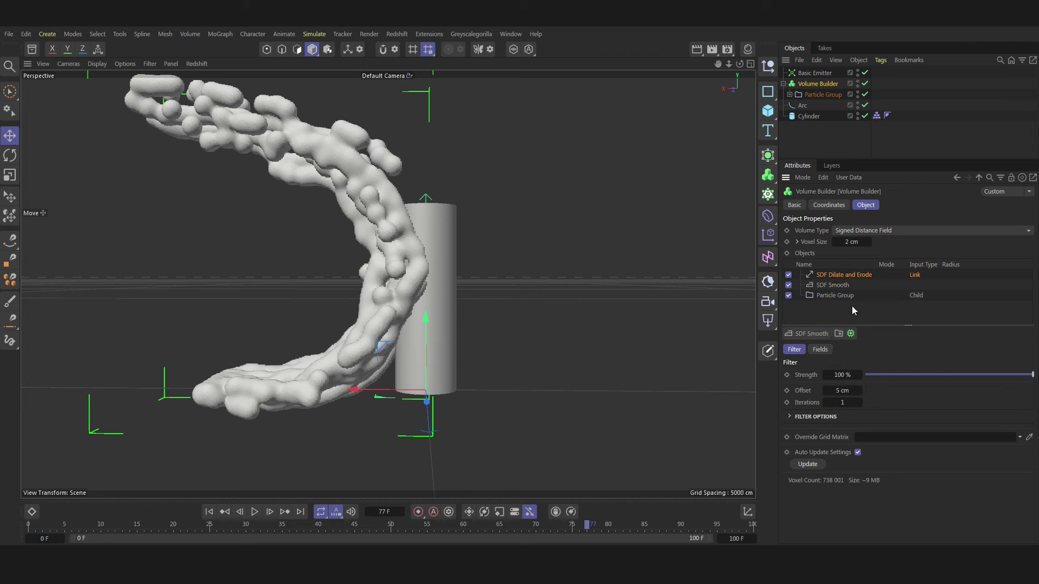
pyautogui.click(847, 392)
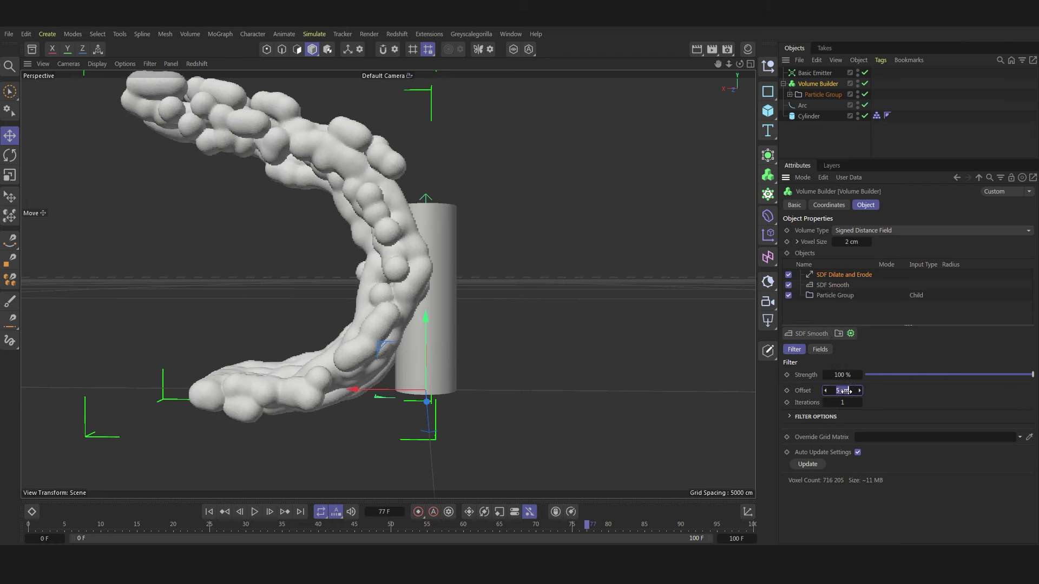
pyautogui.press('BackSpace')
pyautogui.press('Return')
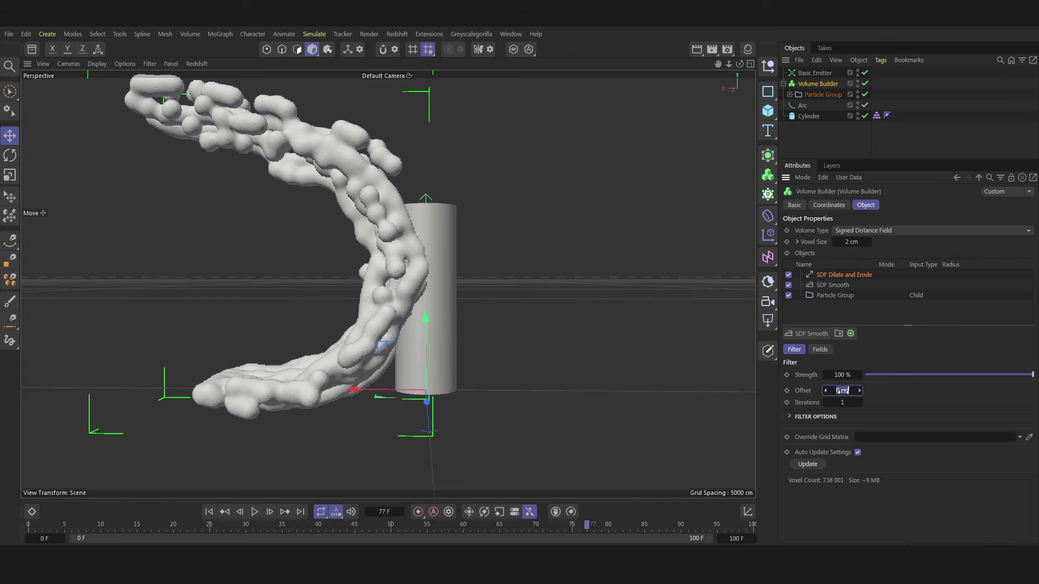
pyautogui.moveTo(844, 391); pyautogui.dragTo(812, 391)
# - Add an SDF Close and Open filter with a 39 cm offset
pyautogui.click(805, 334)
pyautogui.click(820, 367)
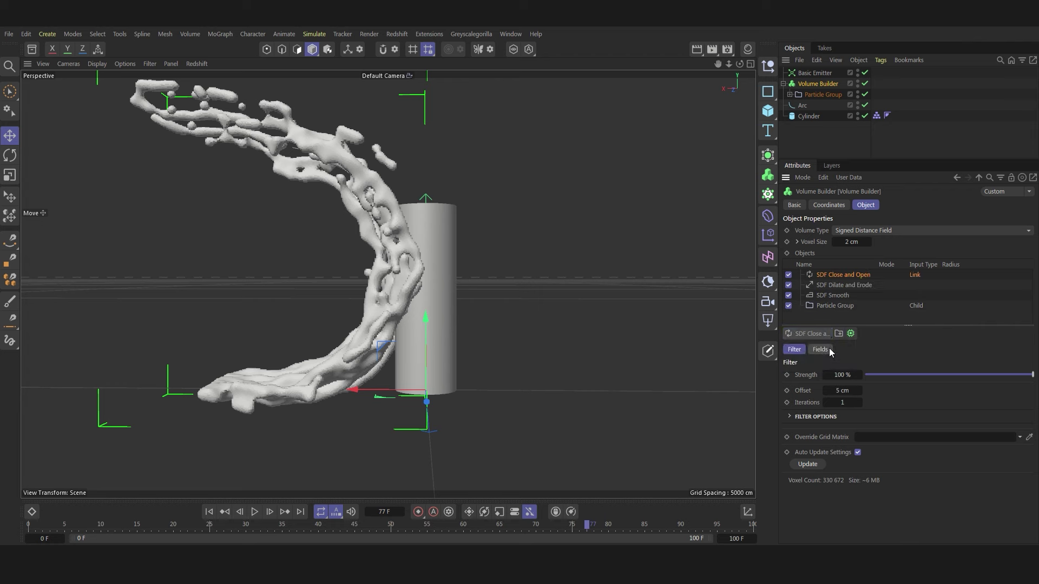
pyautogui.doubleClick(842, 391)
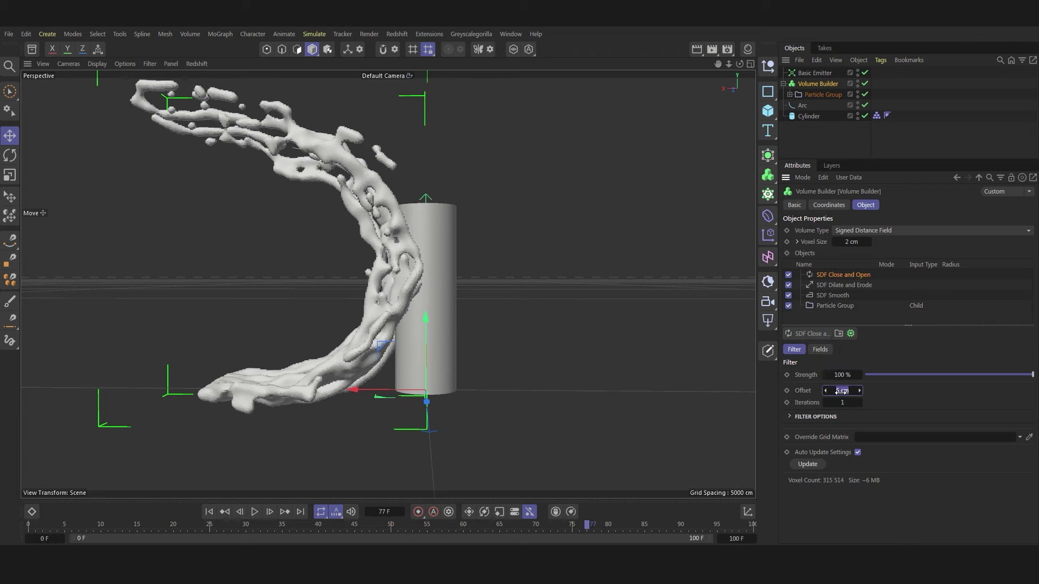
pyautogui.write('39')
pyautogui.click(806, 333)
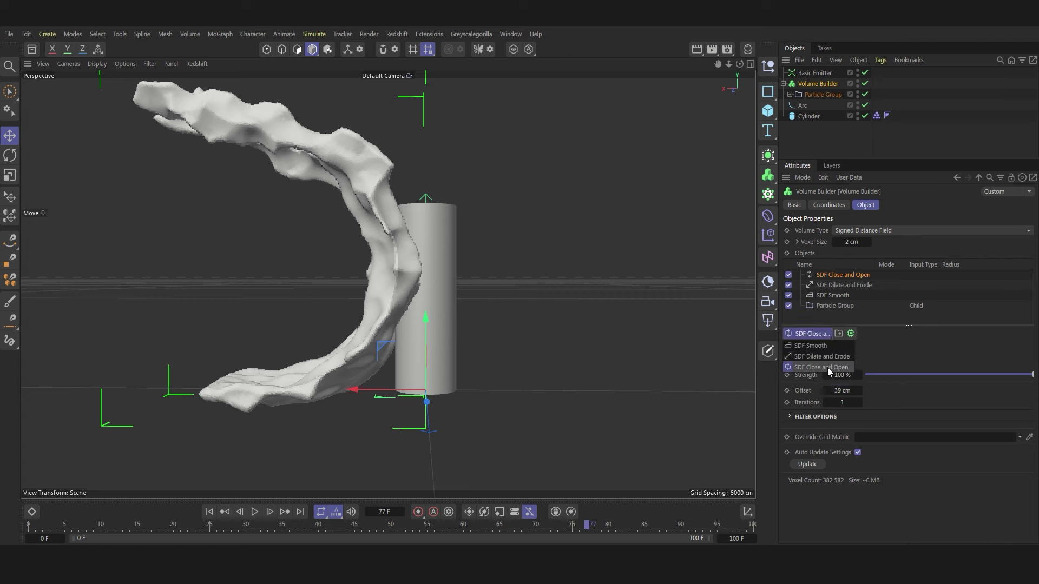
# - Add a second SDF Smooth filter and return to the Close and Open settings
pyautogui.click(826, 349)
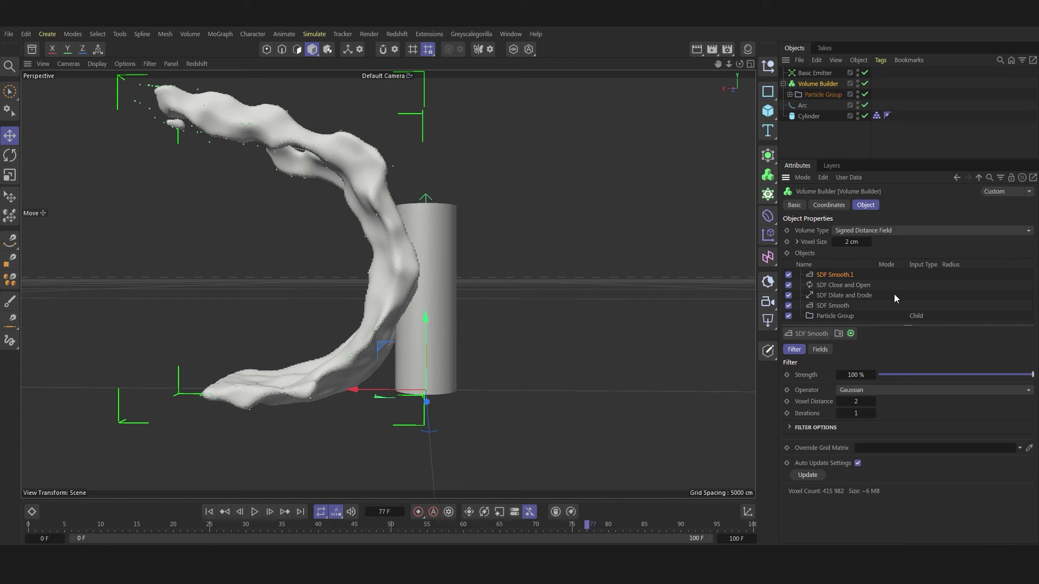
pyautogui.click(829, 287)
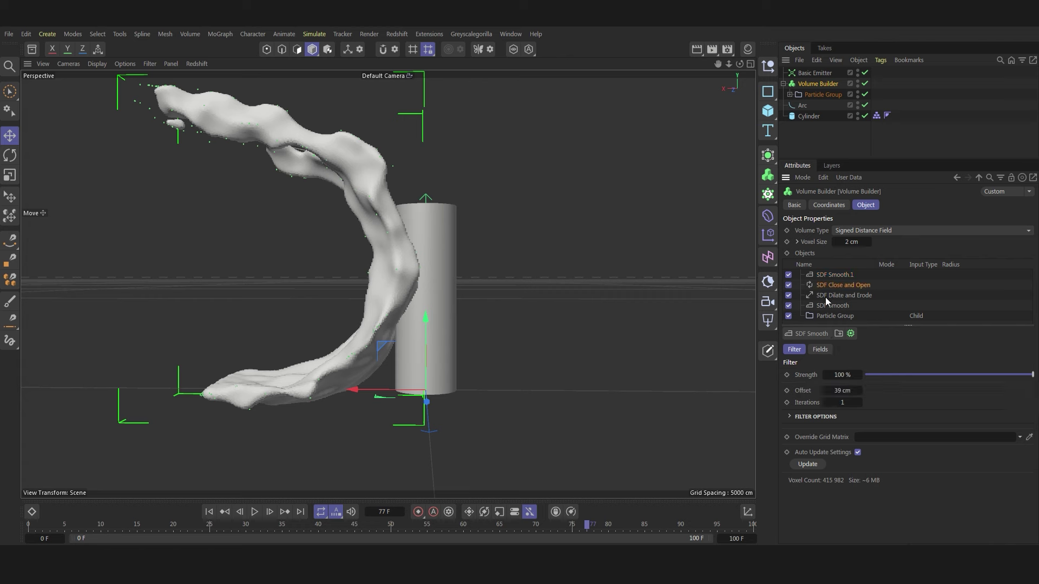
pyautogui.click(835, 305)
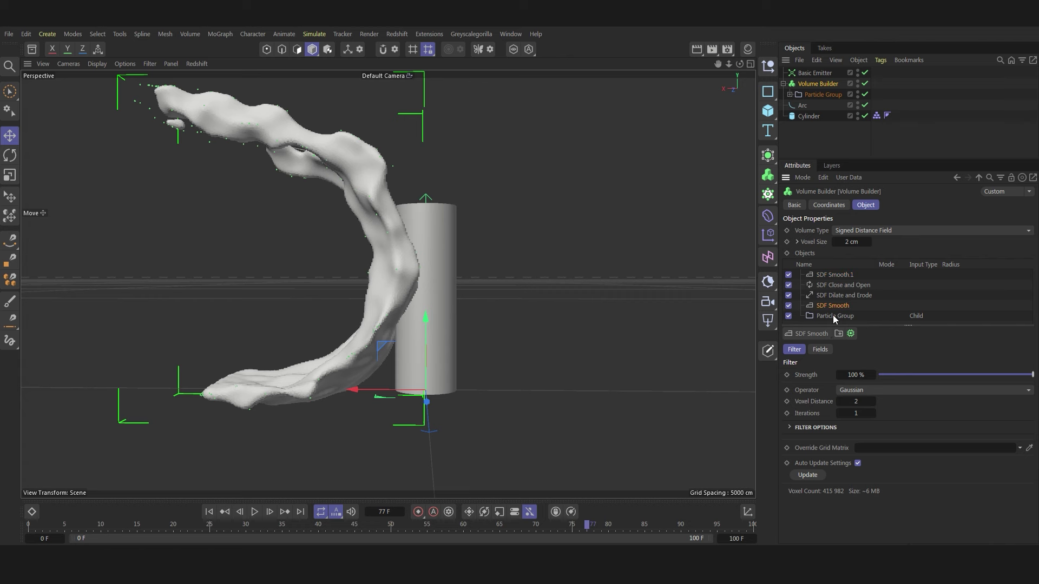
pyautogui.click(834, 286)
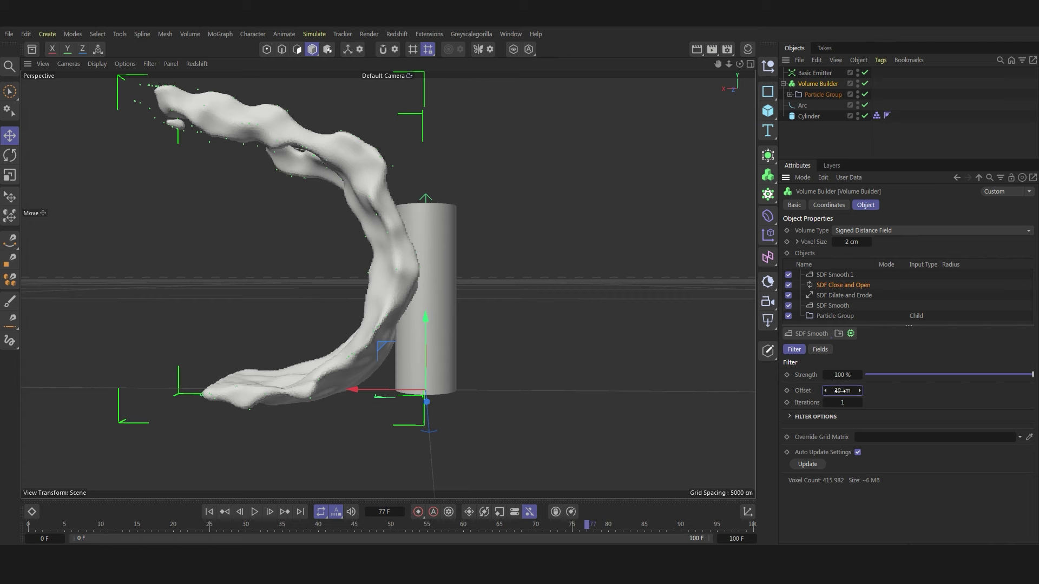
# - Change the Close and Open offset to 29 cm
pyautogui.doubleClick(842, 391)
pyautogui.write('35')
pyautogui.press('BackSpace')
pyautogui.write('9')
pyautogui.press('Return')
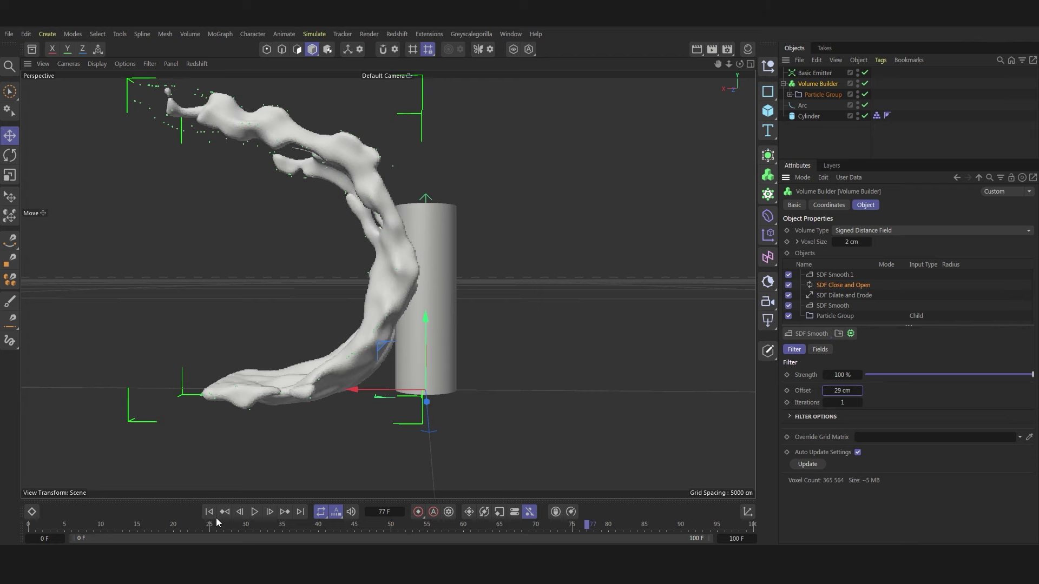
# - Play the splash animation, stop at frame 41, and orbit around the mesh
pyautogui.click(210, 512)
pyautogui.click(255, 512)
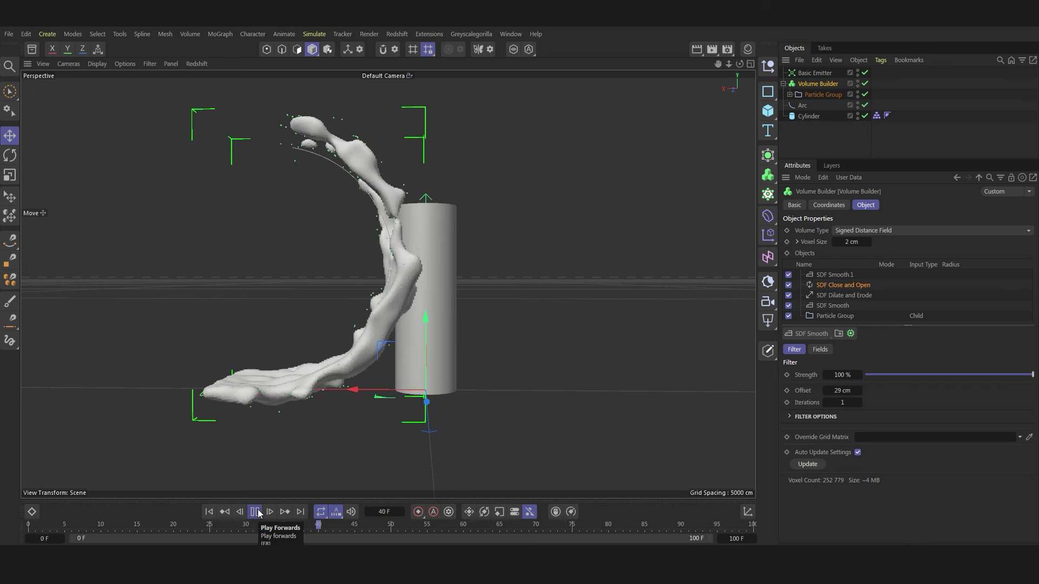
pyautogui.click(256, 512)
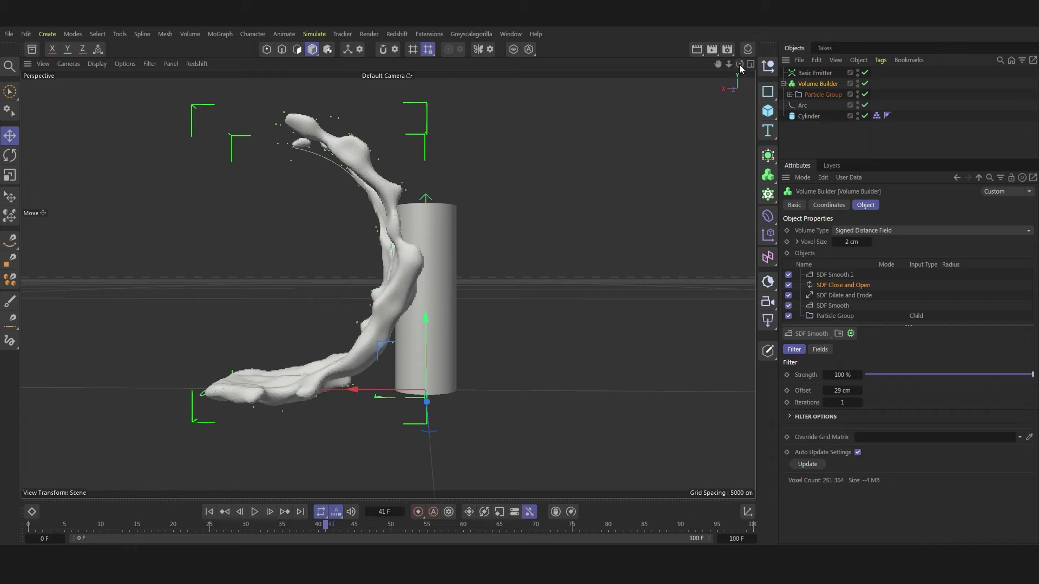
pyautogui.moveTo(739, 64); pyautogui.dragTo(388, 283)
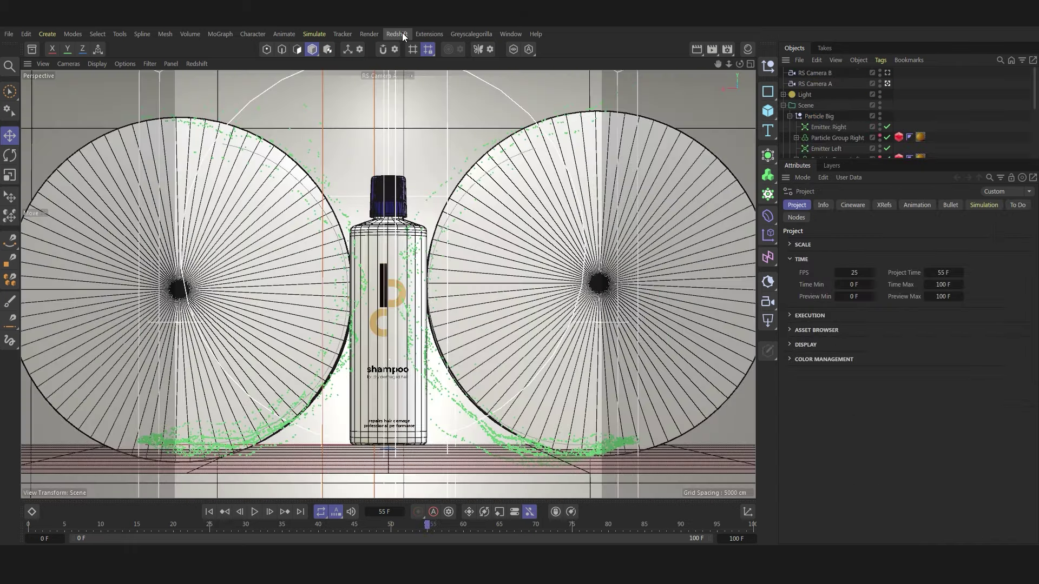
# - Open RS RenderView, dock it beside the viewport, and start a live Redshift render
pyautogui.click(401, 34)
pyautogui.click(419, 121)
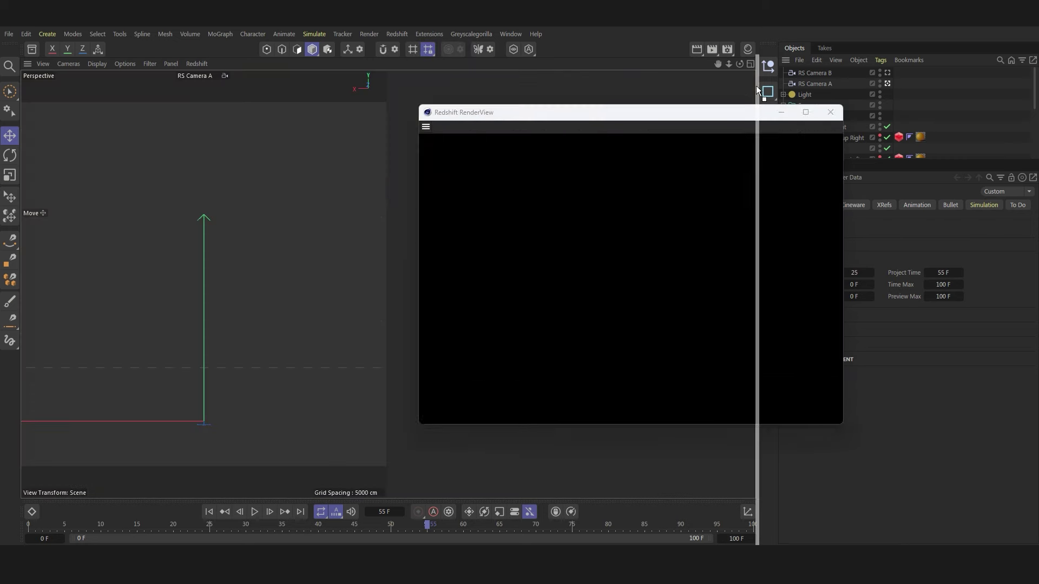
pyautogui.moveTo(426, 126); pyautogui.dragTo(417, 262)
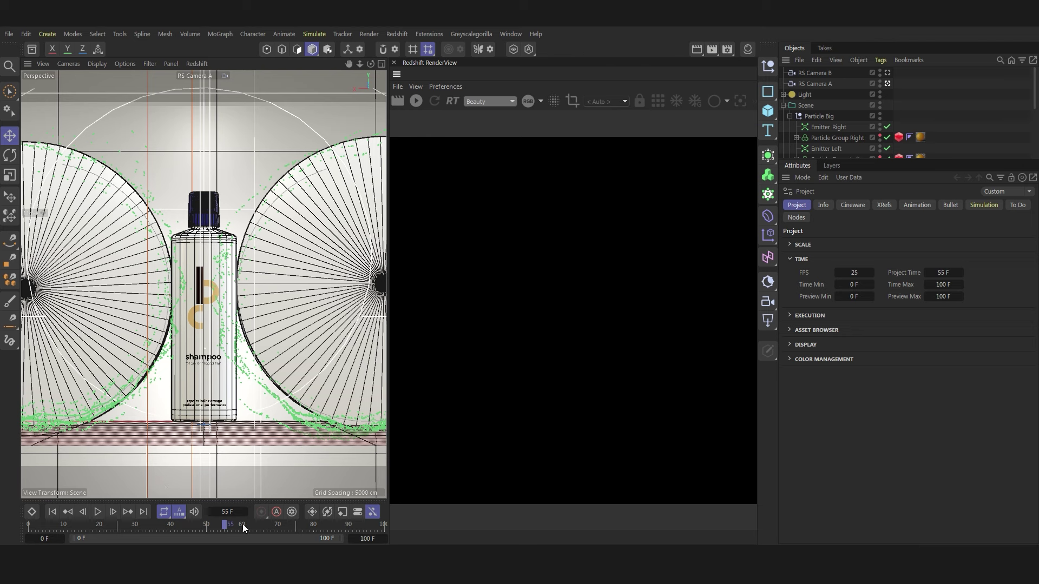
pyautogui.click(415, 102)
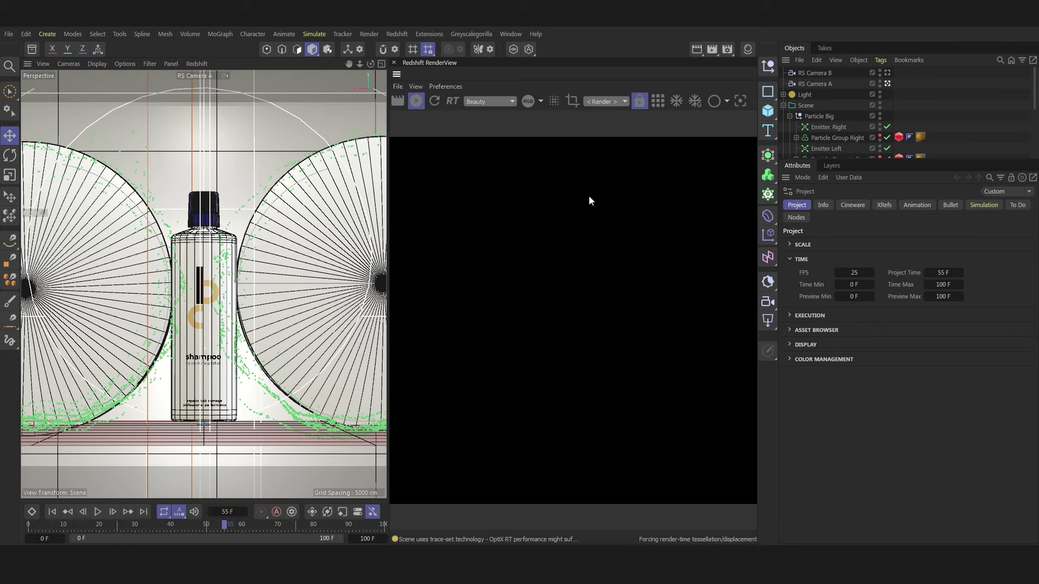
pyautogui.scroll(-1, 615, 199)
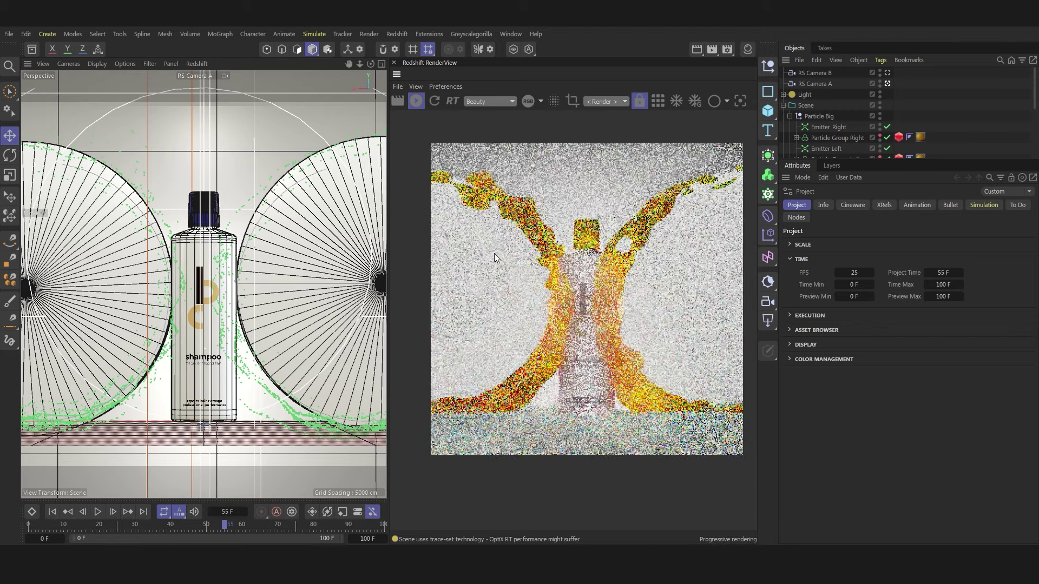
pyautogui.scroll(1, 572, 220)
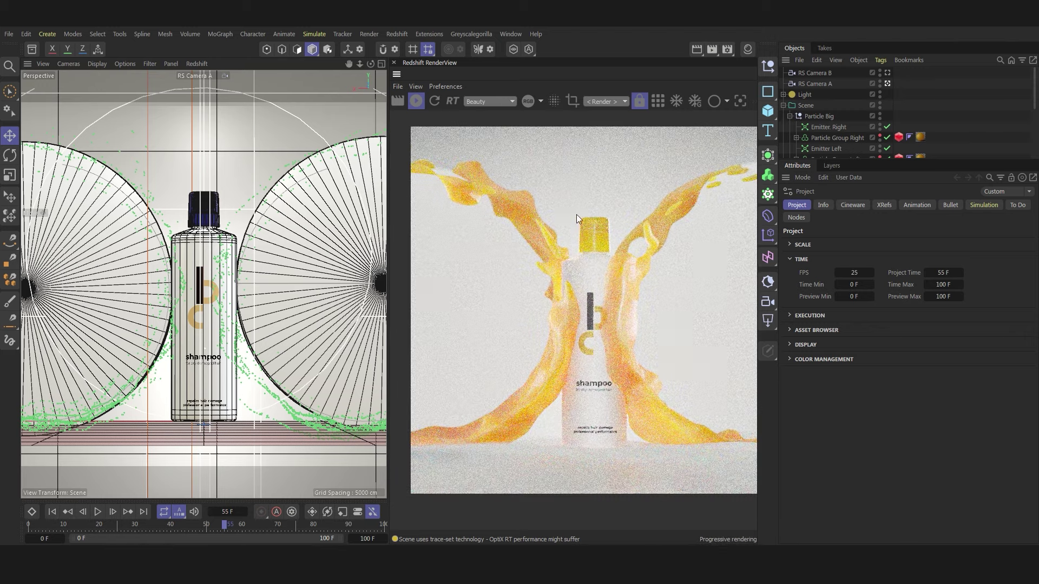
# - Select the orange Mat.3 material and limit the render region to the upper-left splash
pyautogui.click(745, 50)
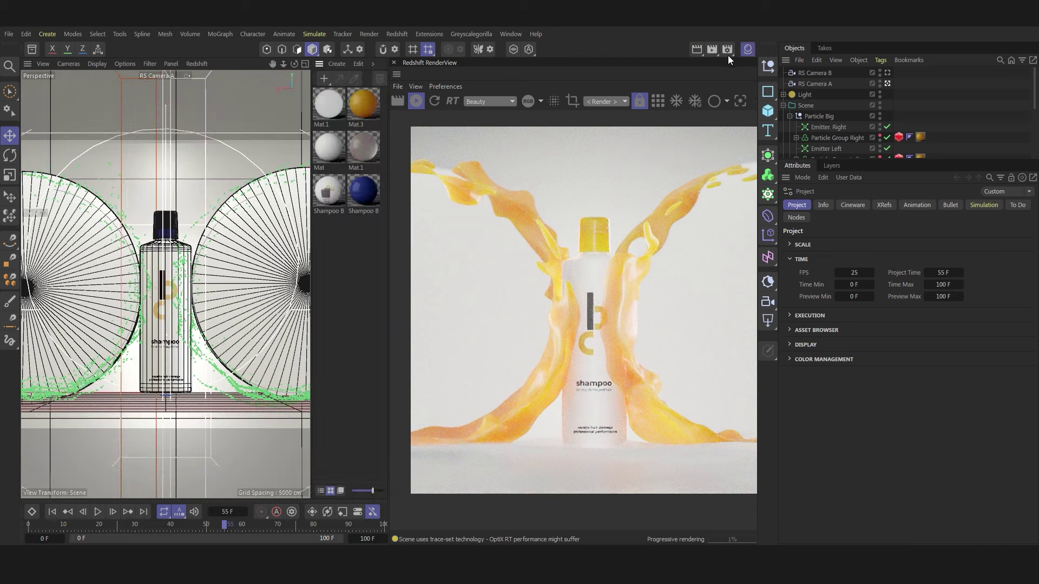
pyautogui.click(361, 111)
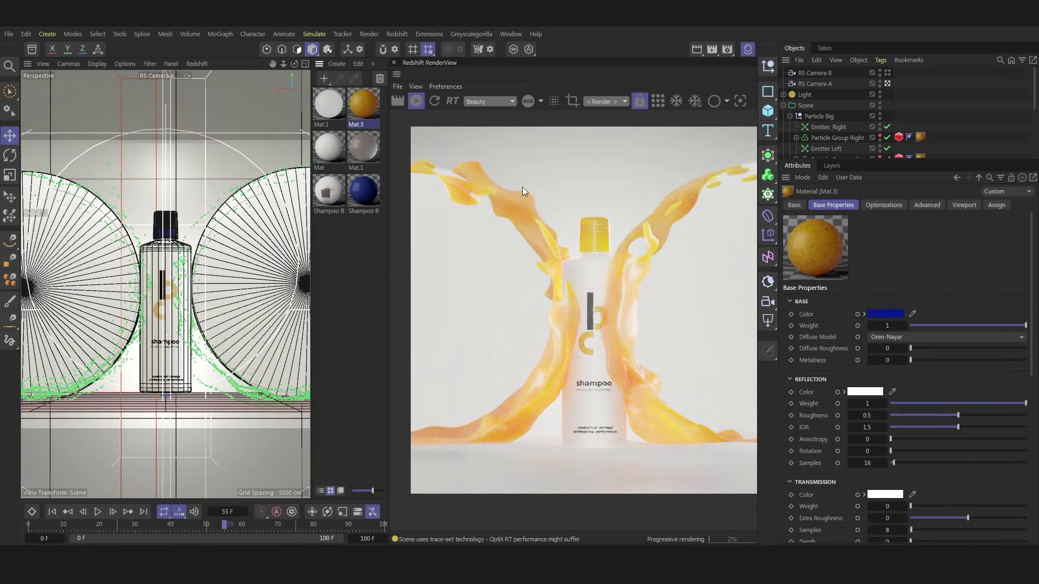
pyautogui.click(573, 101)
pyautogui.moveTo(538, 221); pyautogui.dragTo(446, 147)
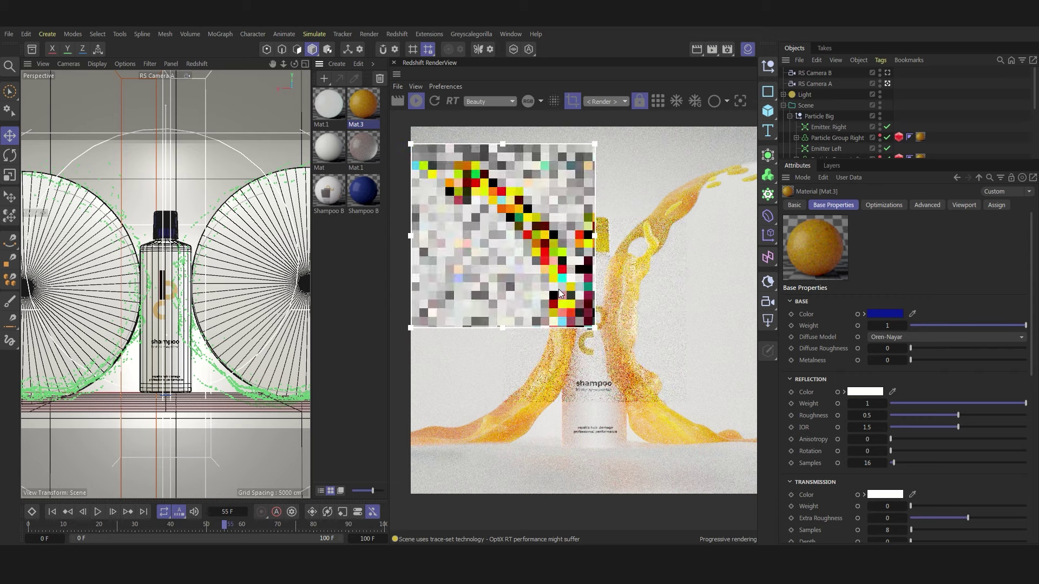
pyautogui.moveTo(590, 326); pyautogui.dragTo(583, 296)
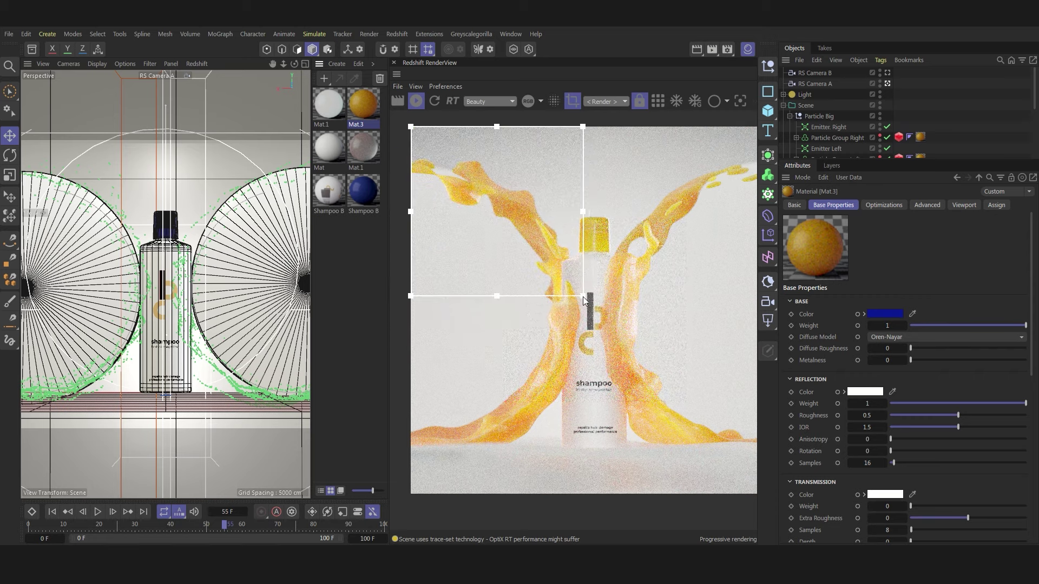
# - Open Mat.3's node graph and solo-preview its orange and glassy Standard Materials
pyautogui.doubleClick(352, 104)
pyautogui.click(479, 161)
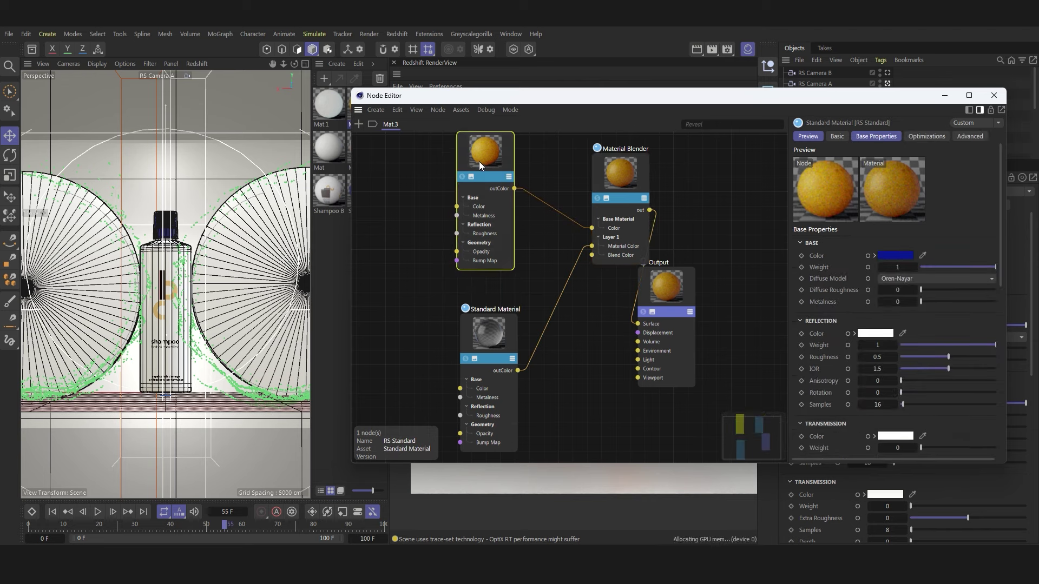
pyautogui.click(461, 176)
pyautogui.moveTo(596, 102); pyautogui.dragTo(856, 134)
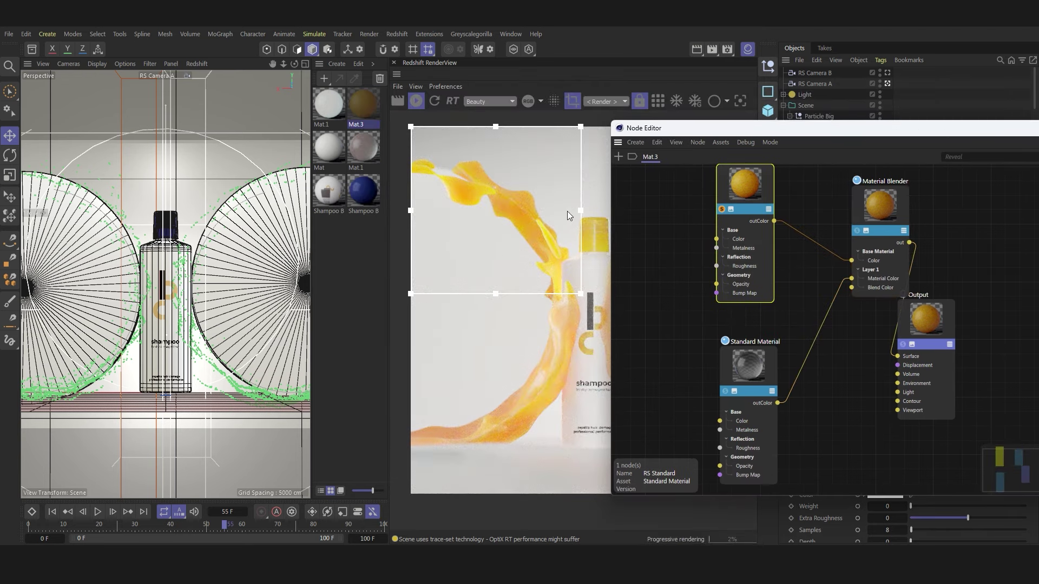
pyautogui.click(726, 390)
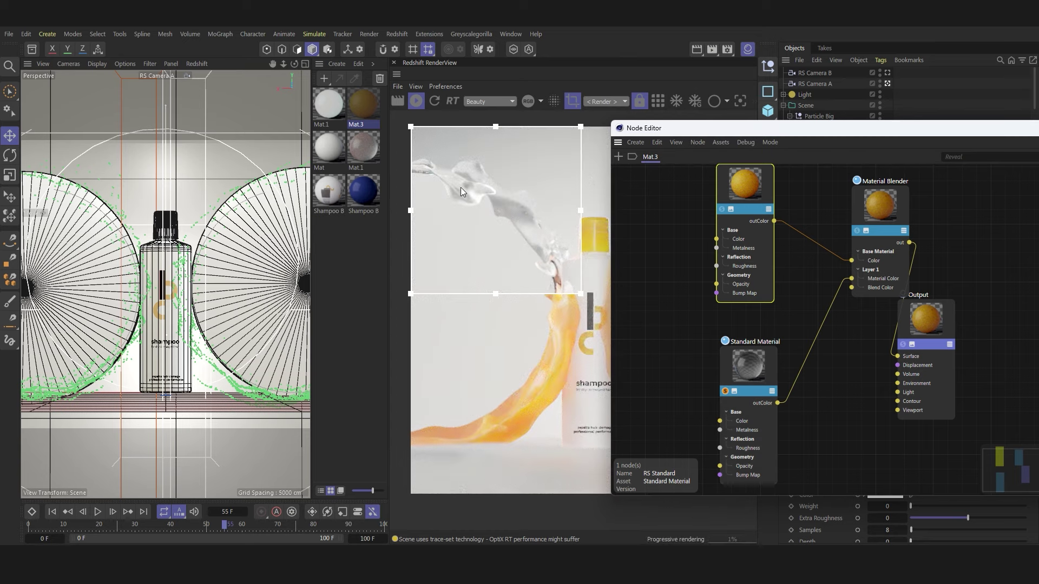
pyautogui.click(725, 391)
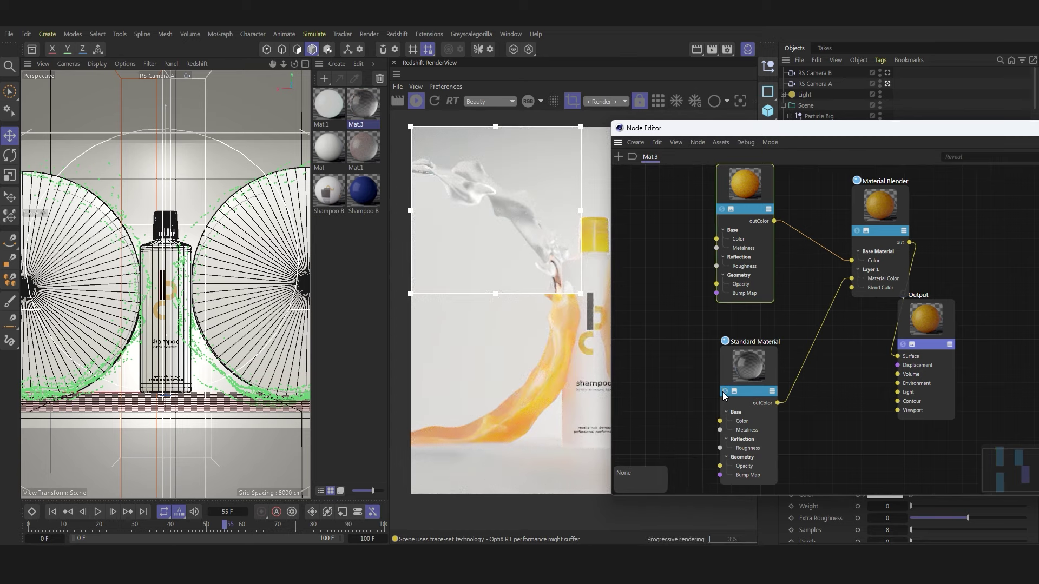
# - On the top liquid node, set subsurface Weight 1 and Scale 50
pyautogui.click(748, 174)
pyautogui.moveTo(757, 127); pyautogui.dragTo(532, 125)
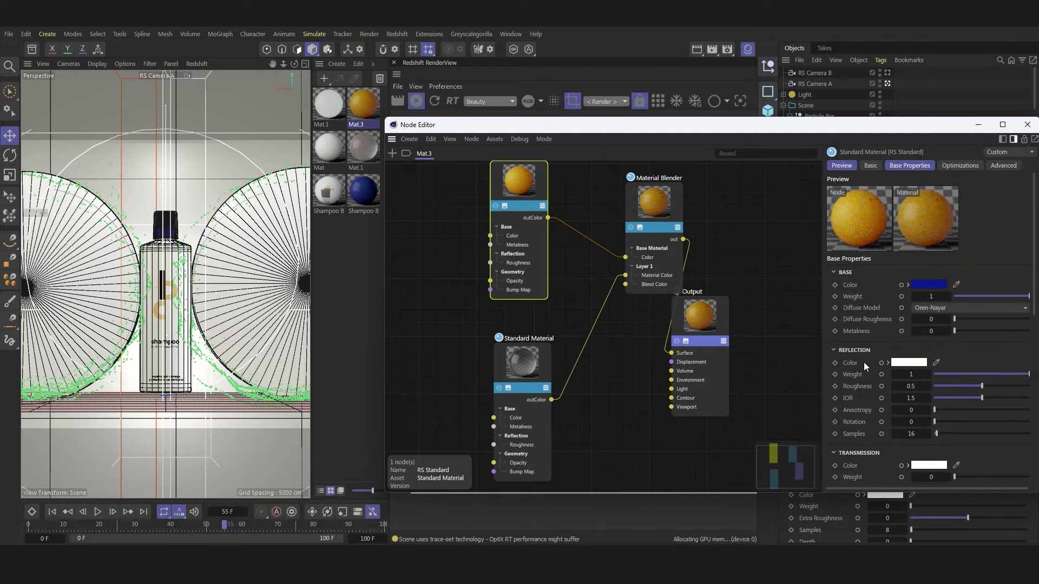
pyautogui.scroll(-3, 890, 388)
pyautogui.scroll(-2, 870, 382)
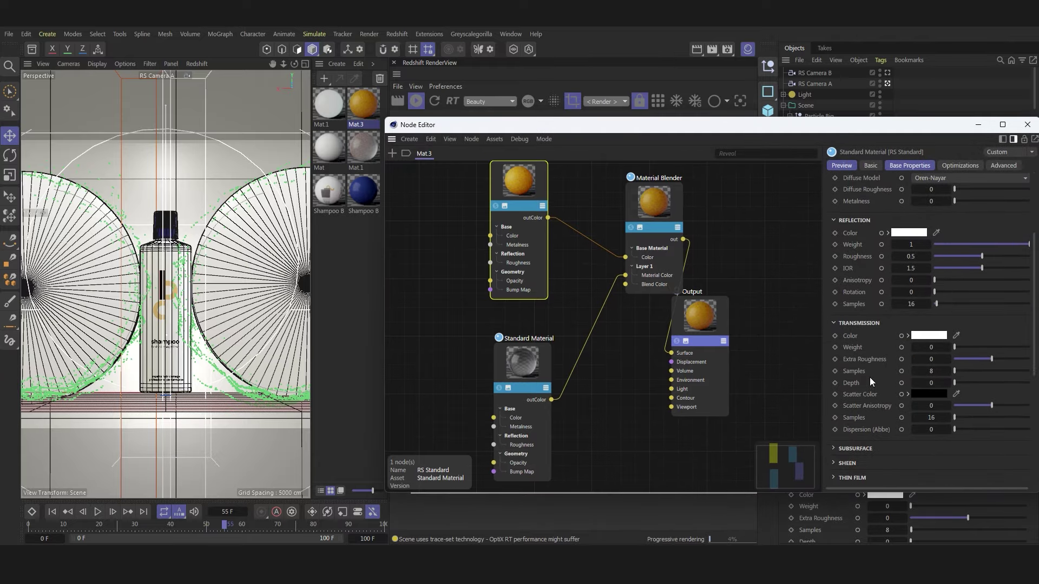
pyautogui.click(837, 323)
pyautogui.click(835, 339)
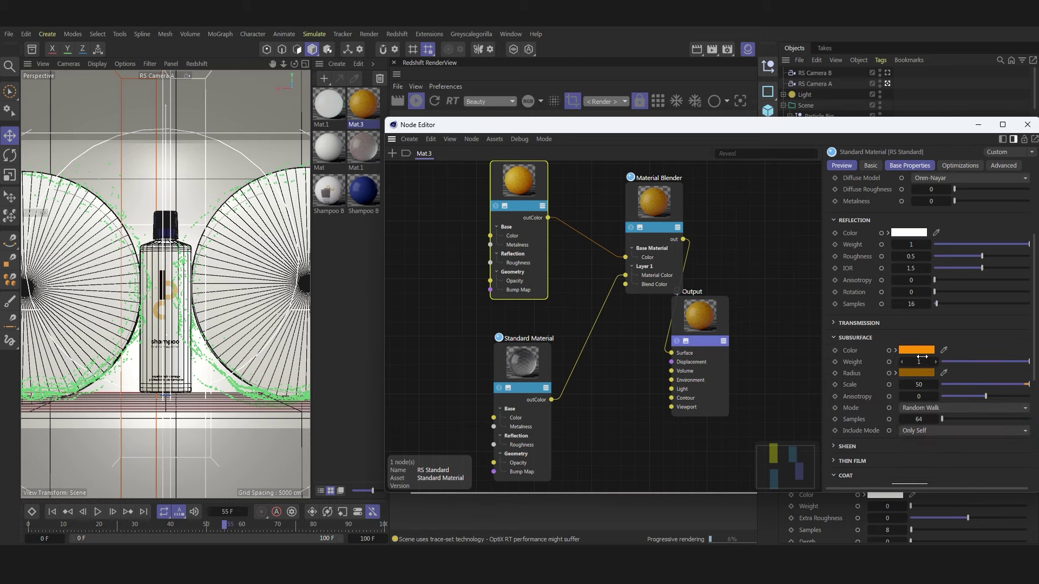
pyautogui.click(918, 361)
pyautogui.click(916, 385)
pyautogui.moveTo(887, 120); pyautogui.dragTo(495, 286)
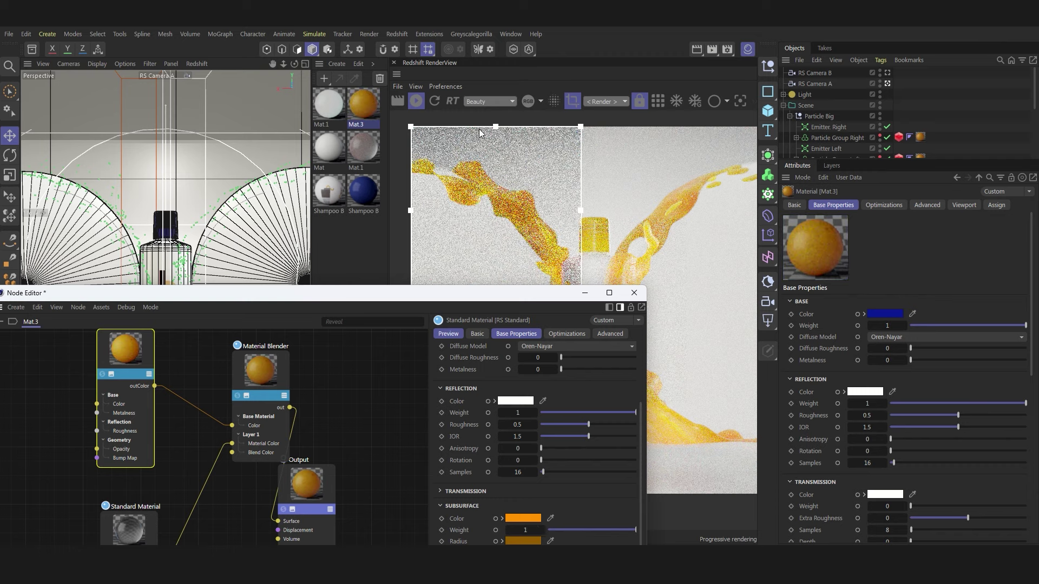
# - Collapse the subsurface settings and inspect the glassy material's transmission settings
pyautogui.moveTo(494, 293); pyautogui.dragTo(508, 210)
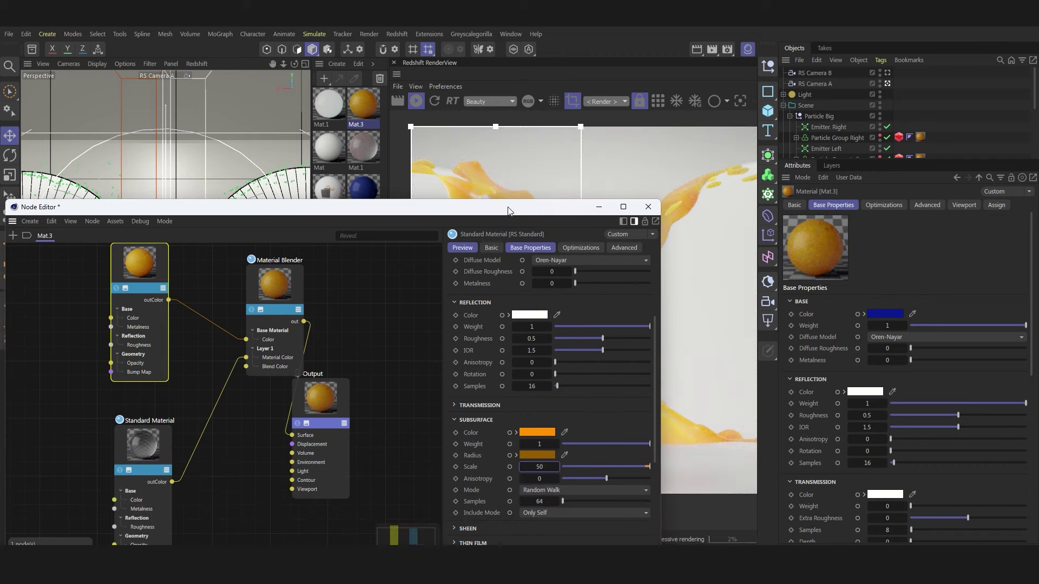
pyautogui.click(457, 420)
pyautogui.scroll(3, 464, 422)
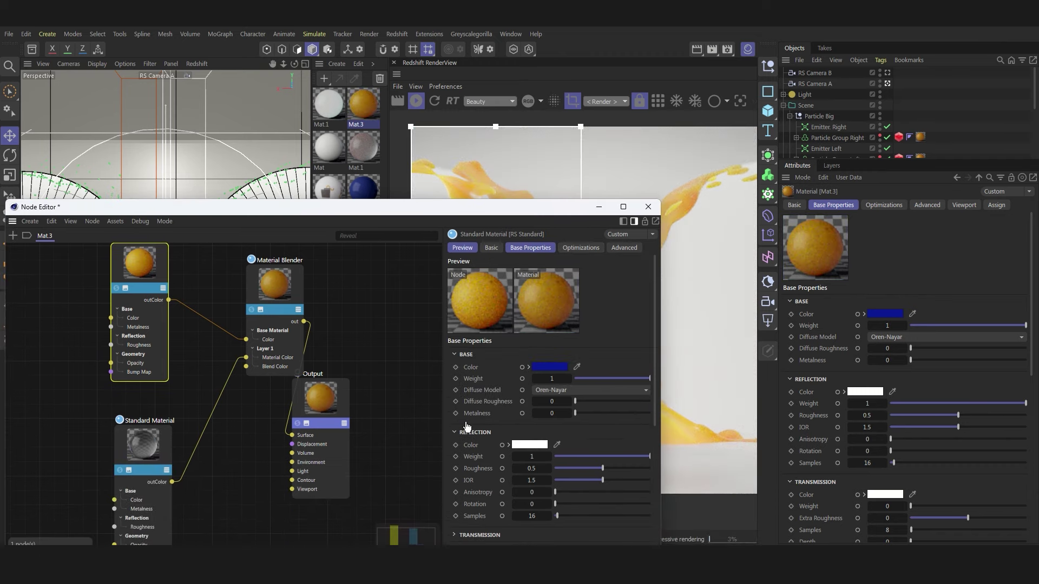
pyautogui.click(135, 452)
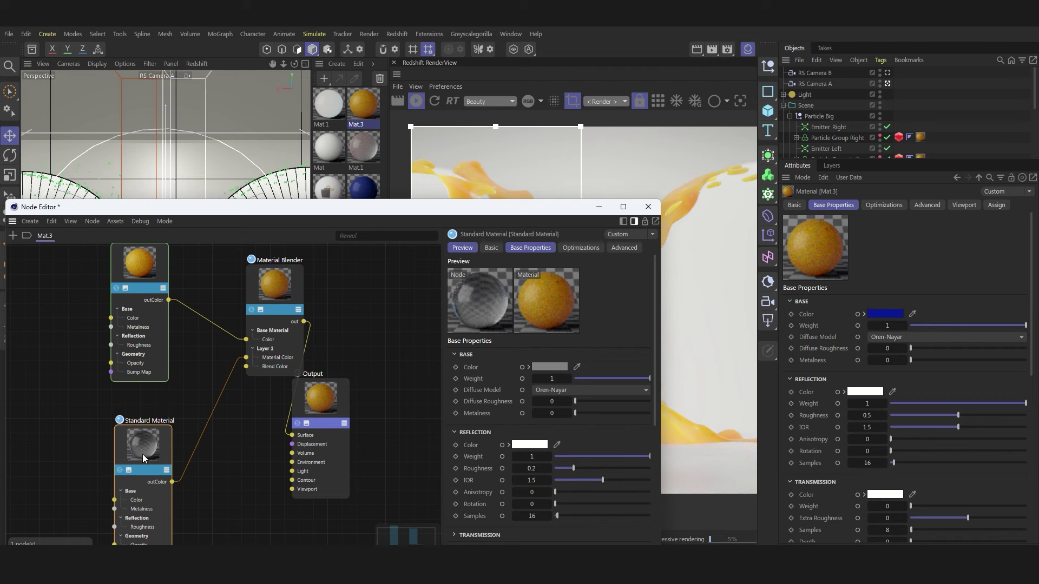
pyautogui.scroll(-2, 478, 456)
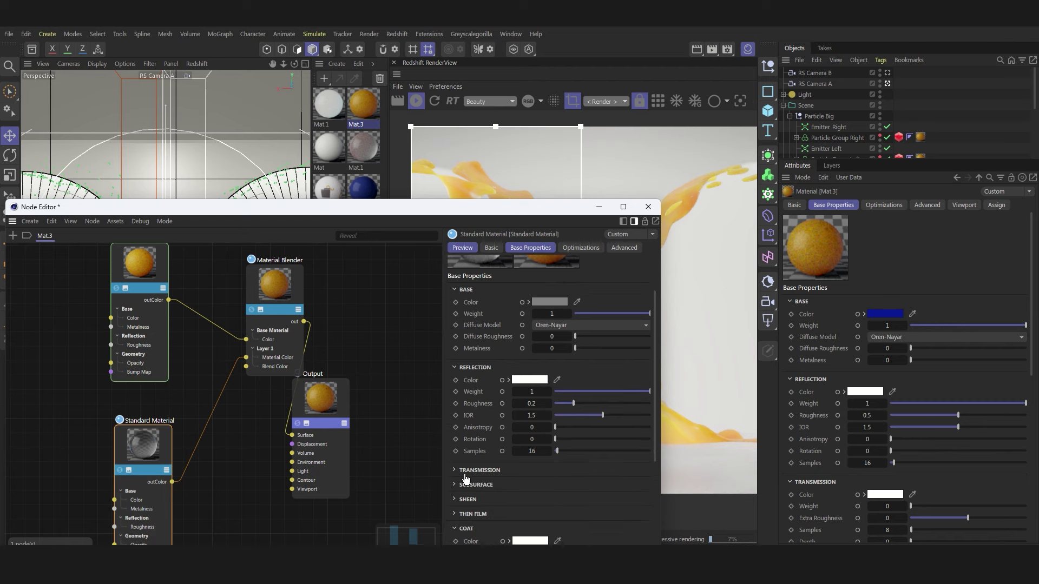
pyautogui.click(470, 471)
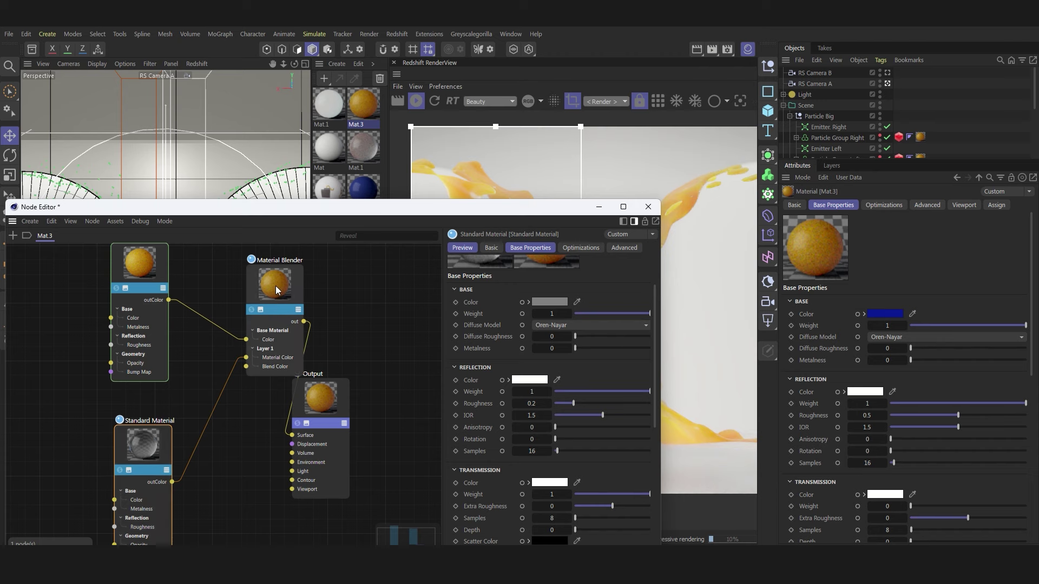
# - Set the Material Blender's Layer 1 blend colour to dark grey (83)
pyautogui.click(275, 310)
pyautogui.click(537, 345)
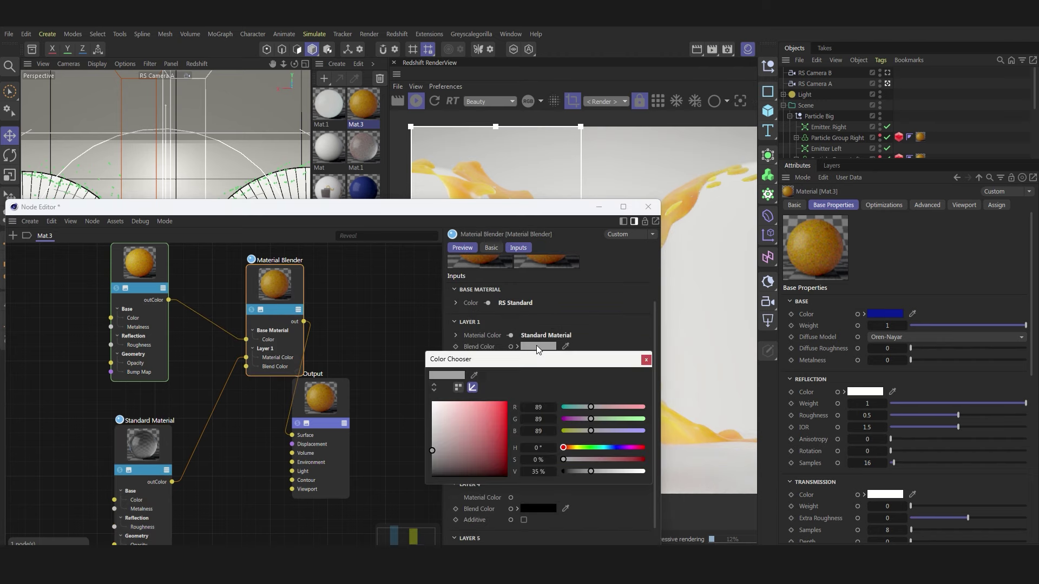
pyautogui.click(646, 360)
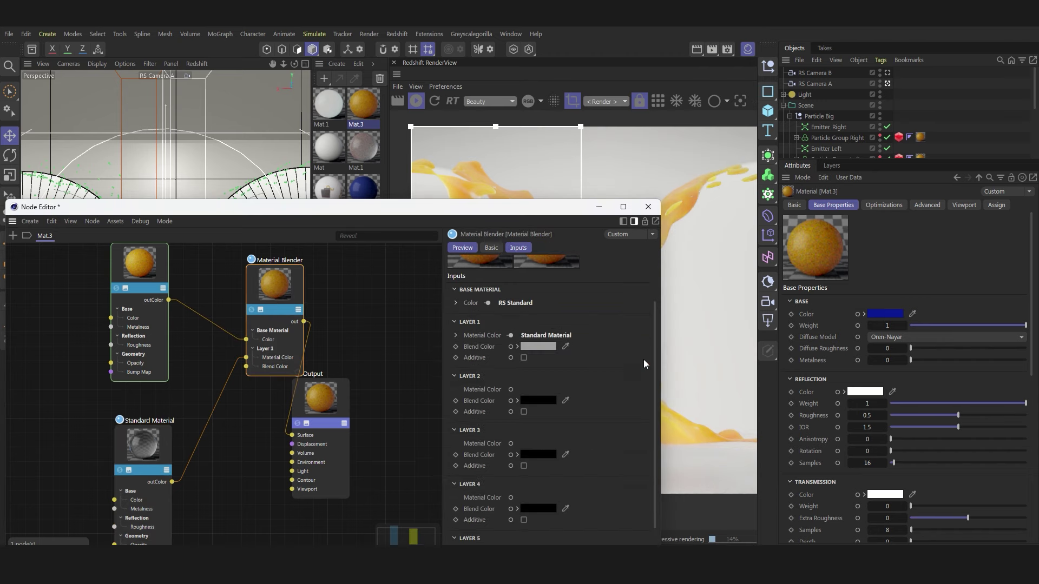
pyautogui.moveTo(499, 211); pyautogui.dragTo(290, 115)
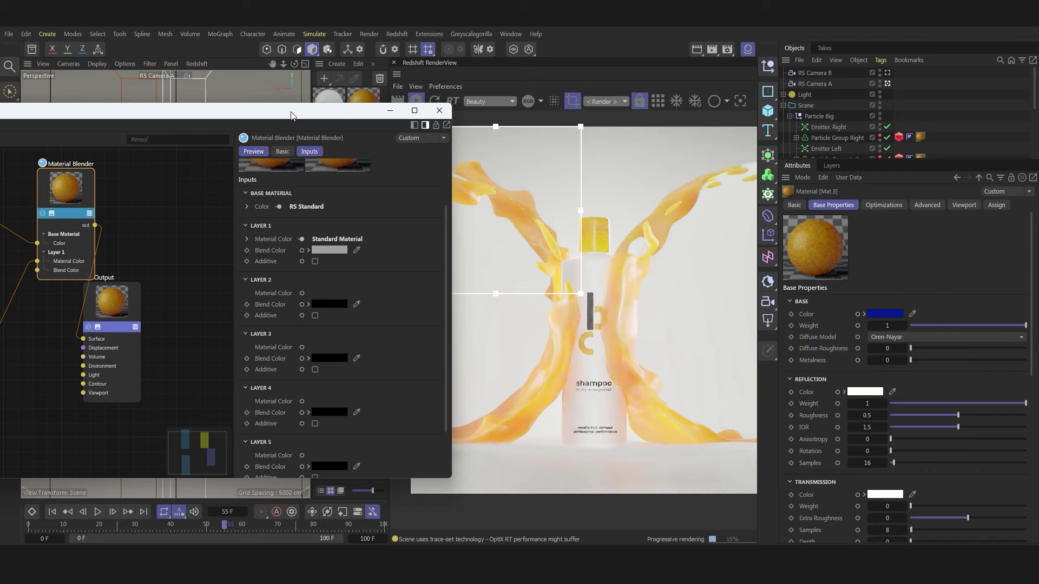
pyautogui.click(317, 249)
pyautogui.moveTo(246, 343)
pyautogui.mouseDown()
pyautogui.moveTo(221, 384)
pyautogui.moveTo(223, 357)
pyautogui.mouseUp()
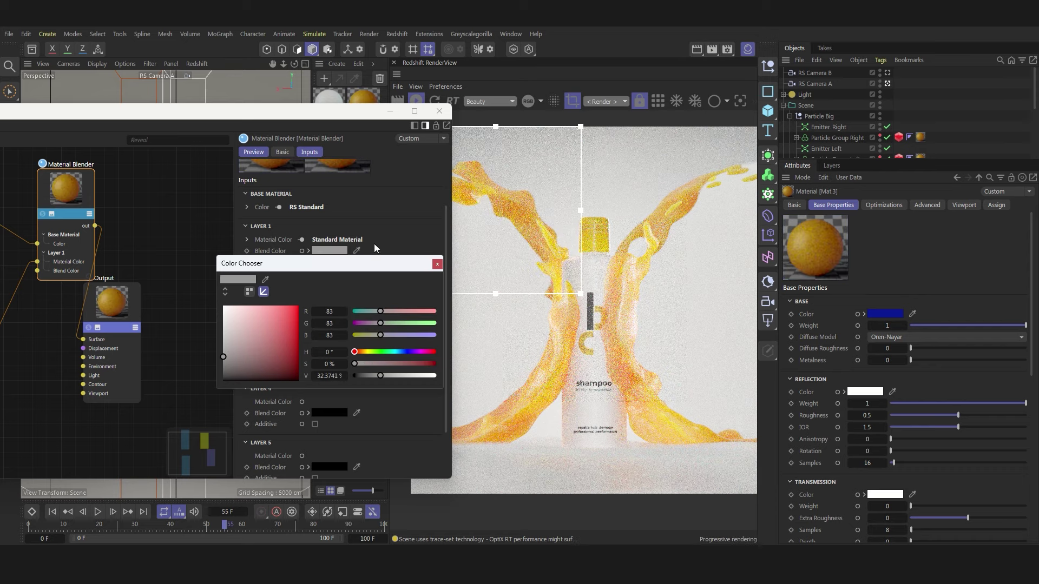
pyautogui.click(437, 264)
# - Close the node editor, move the render region over the bottle's lower half, and stop the IPR
pyautogui.click(439, 111)
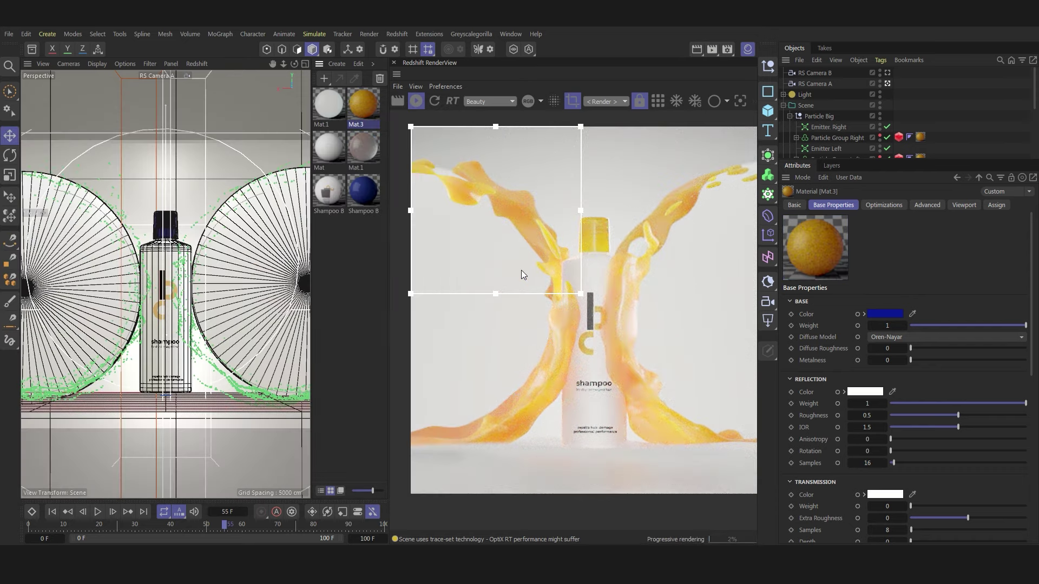
pyautogui.moveTo(490, 242)
pyautogui.mouseDown()
pyautogui.moveTo(702, 236)
pyautogui.moveTo(456, 252)
pyautogui.mouseUp()
pyautogui.moveTo(527, 244); pyautogui.dragTo(504, 426)
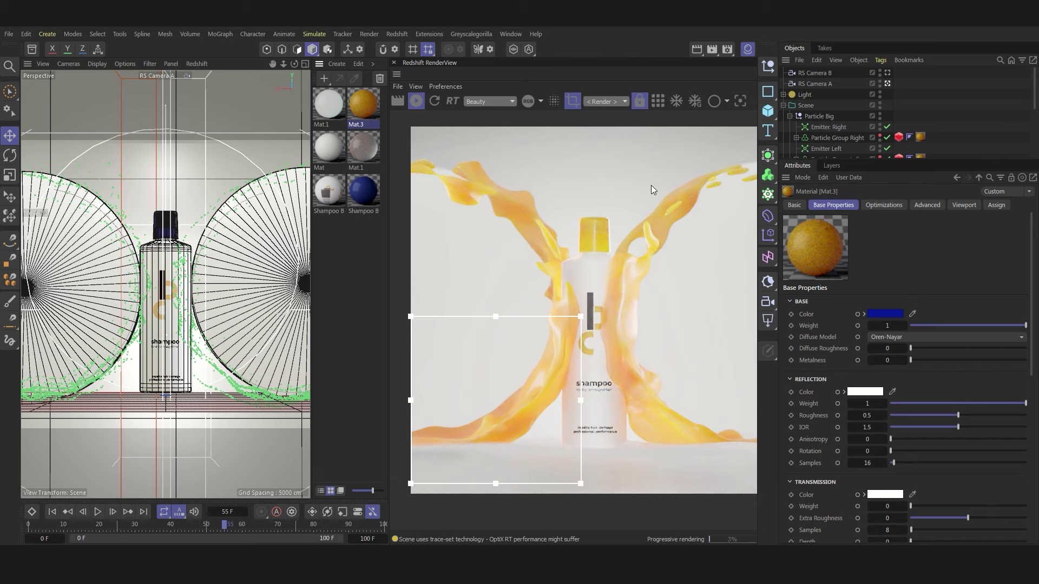
pyautogui.click(416, 101)
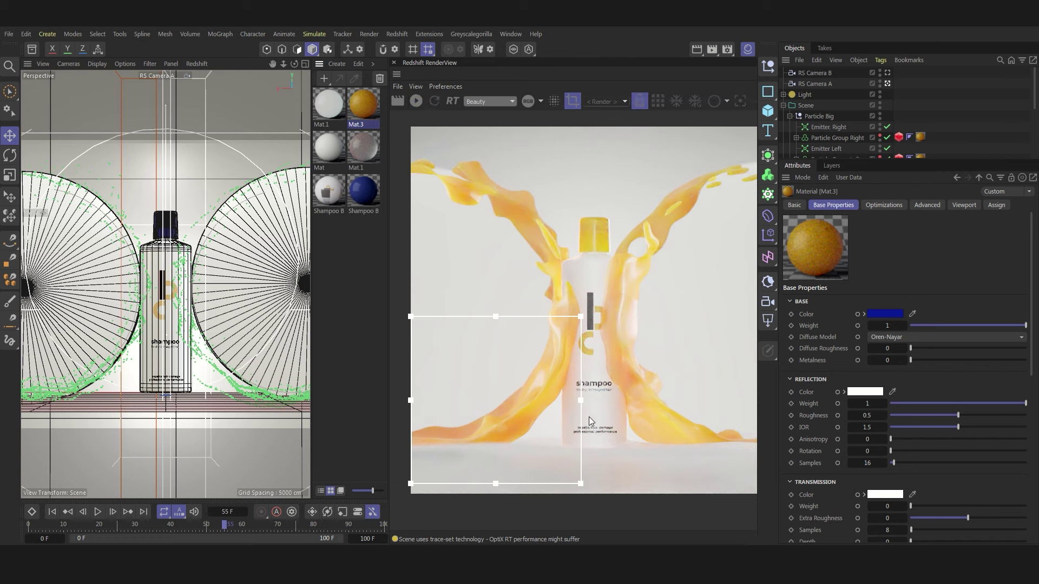
# - Search the Asset Browser for 'shamp' to list the Bottle - Shampoo model, with enlarged thumbnails
pyautogui.click(34, 50)
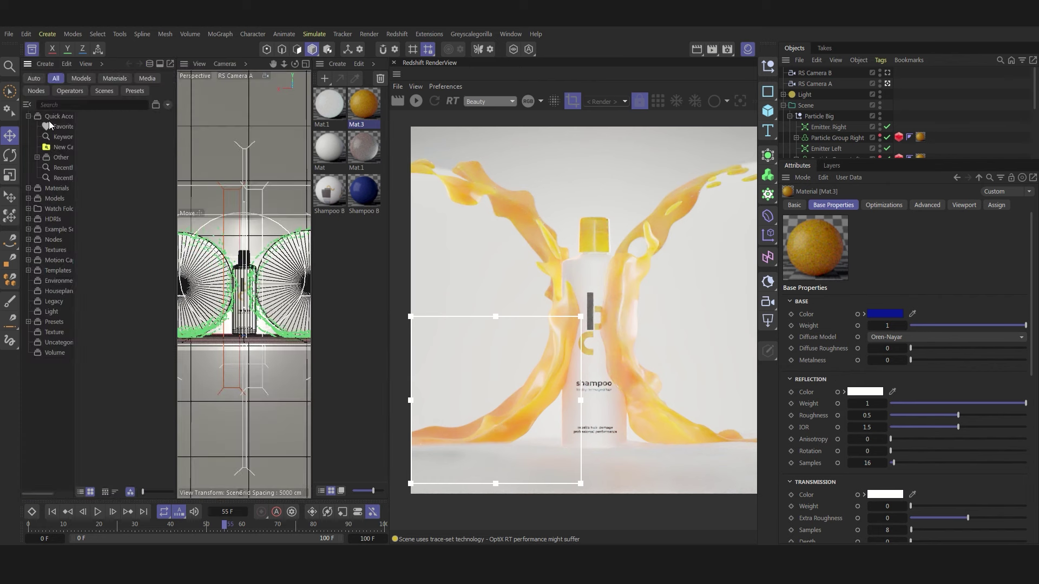
pyautogui.click(55, 106)
pyautogui.write('s')
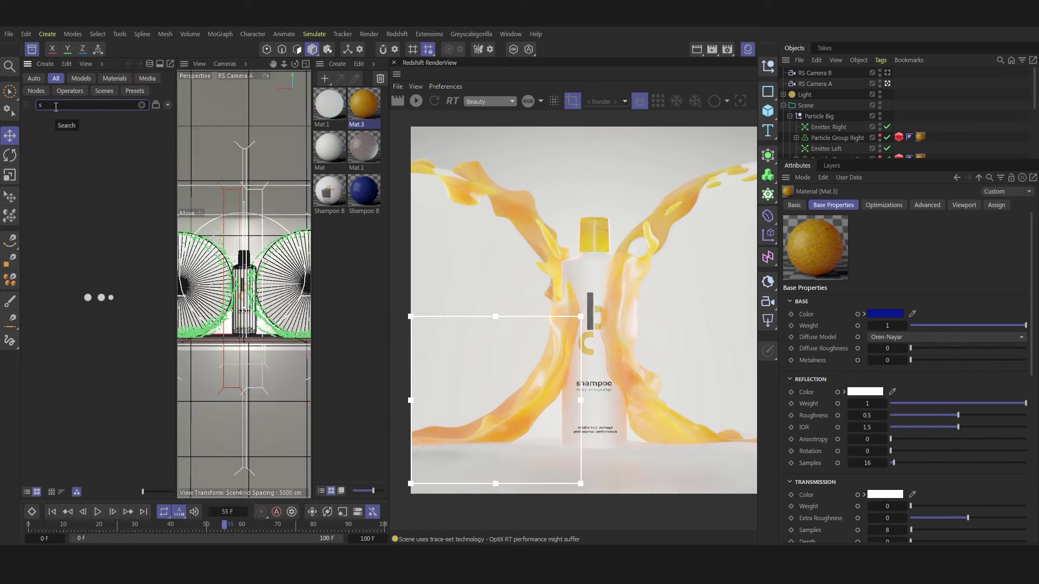
pyautogui.scroll(-5, 814, 112)
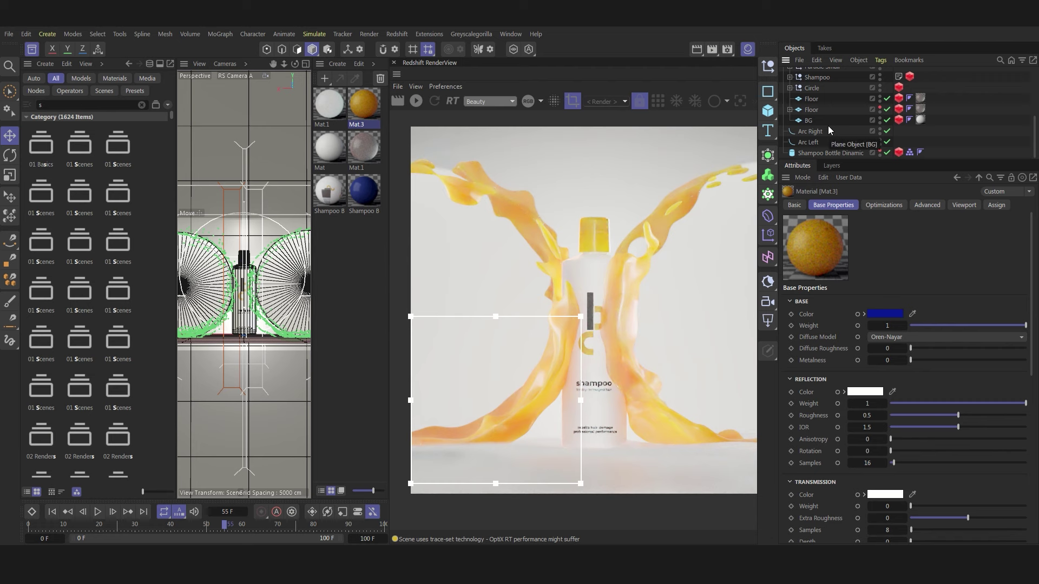
pyautogui.click(64, 107)
pyautogui.write('h')
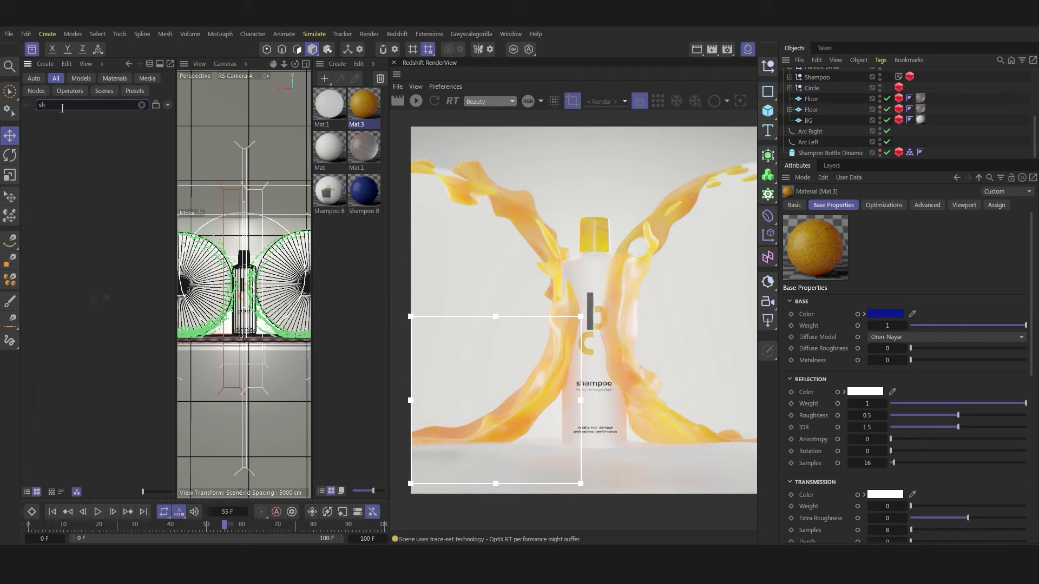
pyautogui.write('amp')
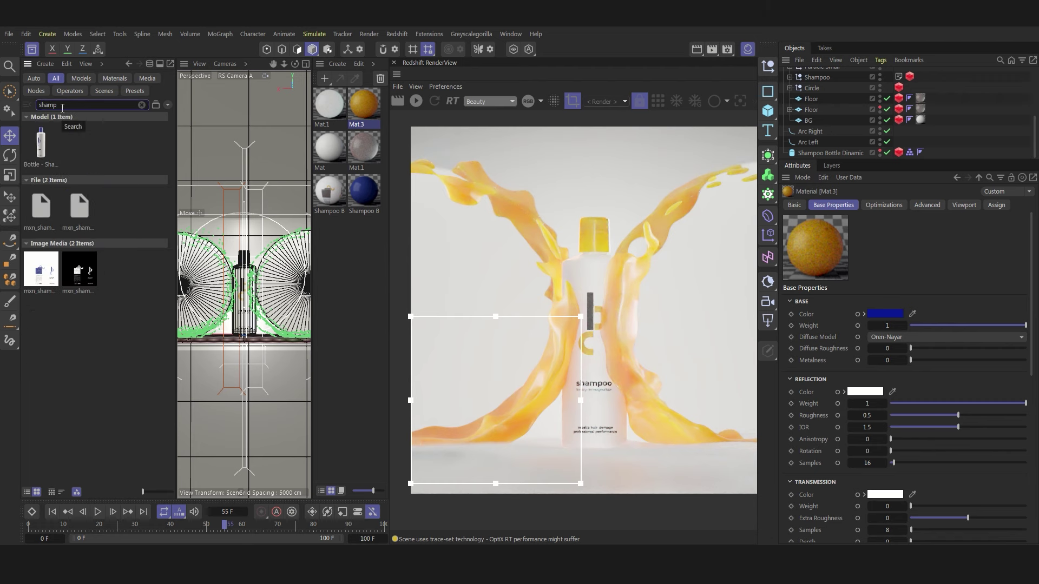
pyautogui.moveTo(143, 493); pyautogui.dragTo(174, 492)
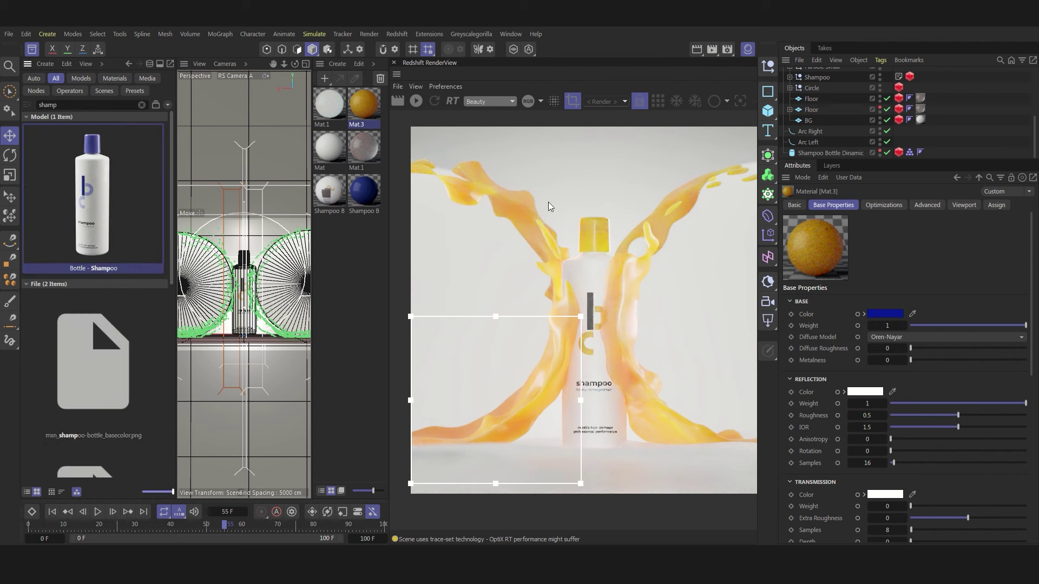
pyautogui.click(32, 49)
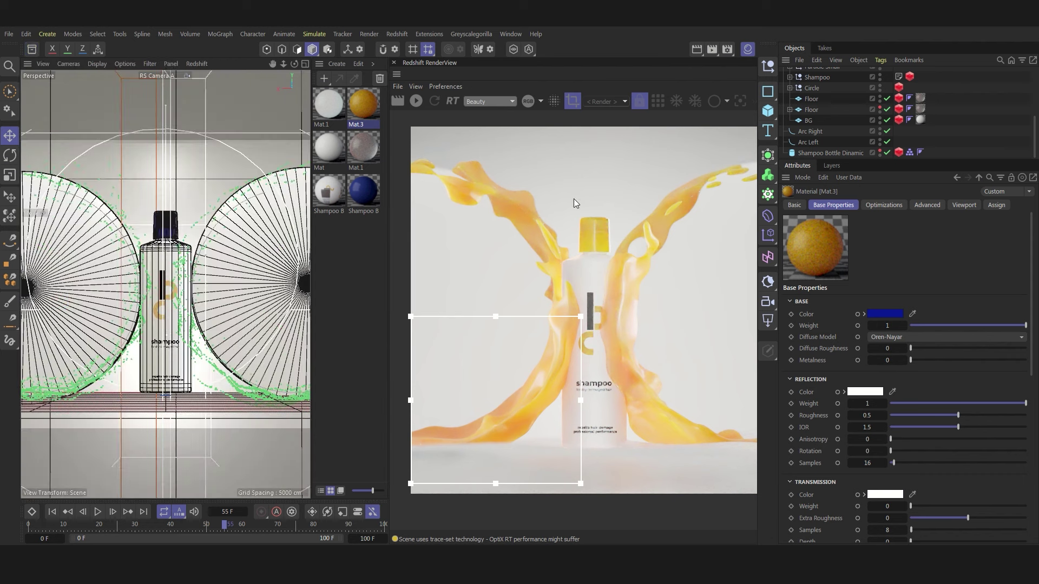